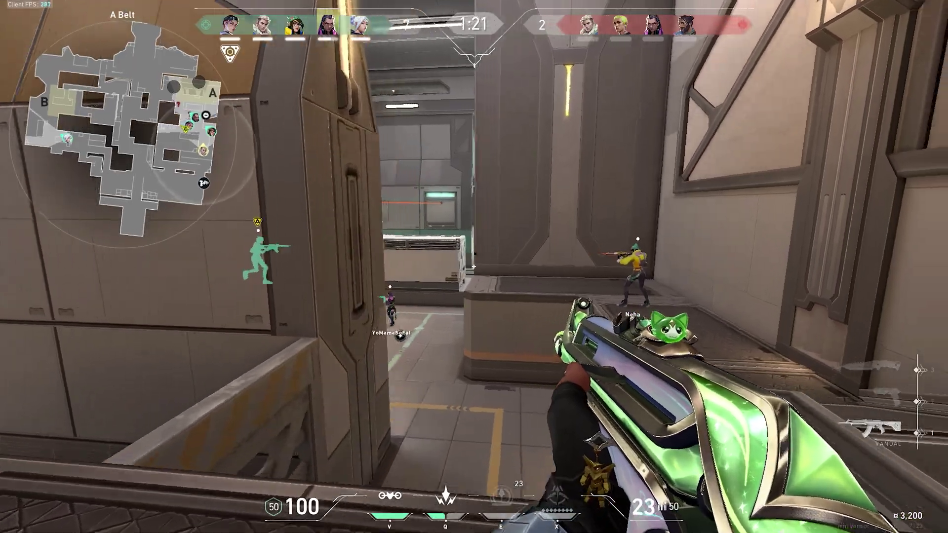
- Play the Valorant intro: equip the bow, switch to the rifle, push toward A Pipes and shoot
{"action": "key", "text": "q"}
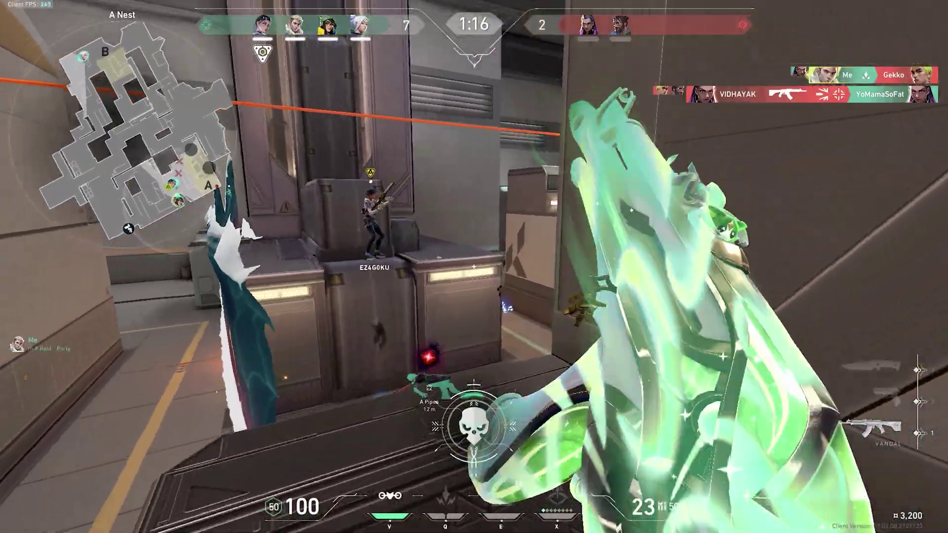
{"action": "key", "text": "d"}
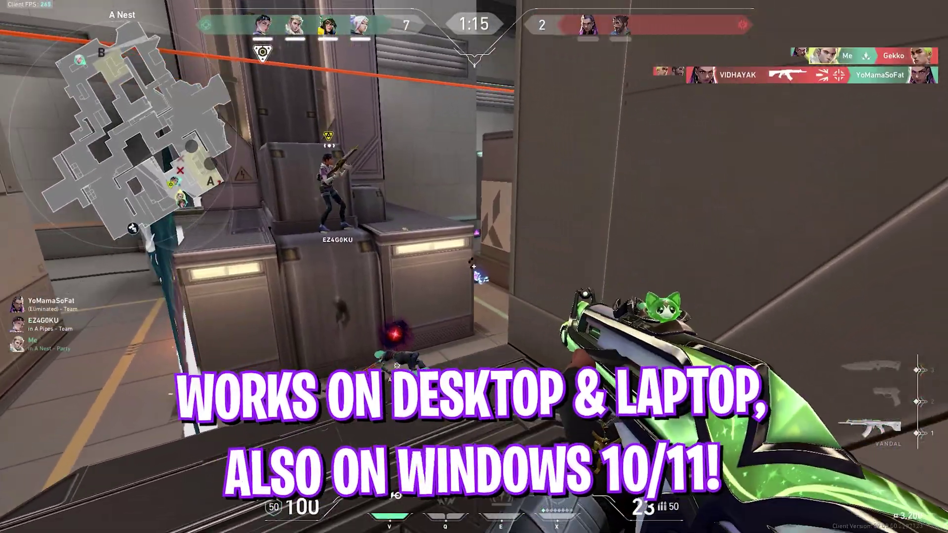
{"action": "key", "text": "w"}
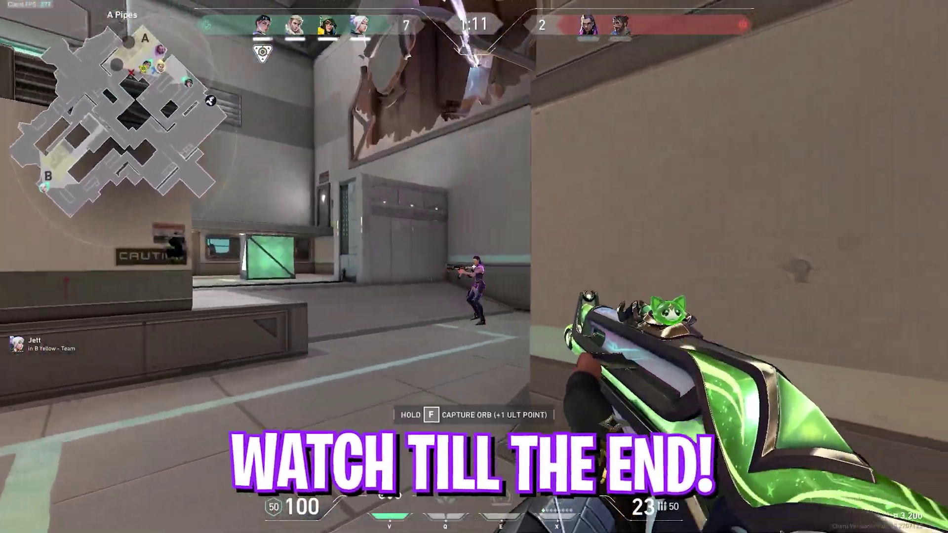
{"action": "left_click", "coordinate": [474, 266]}
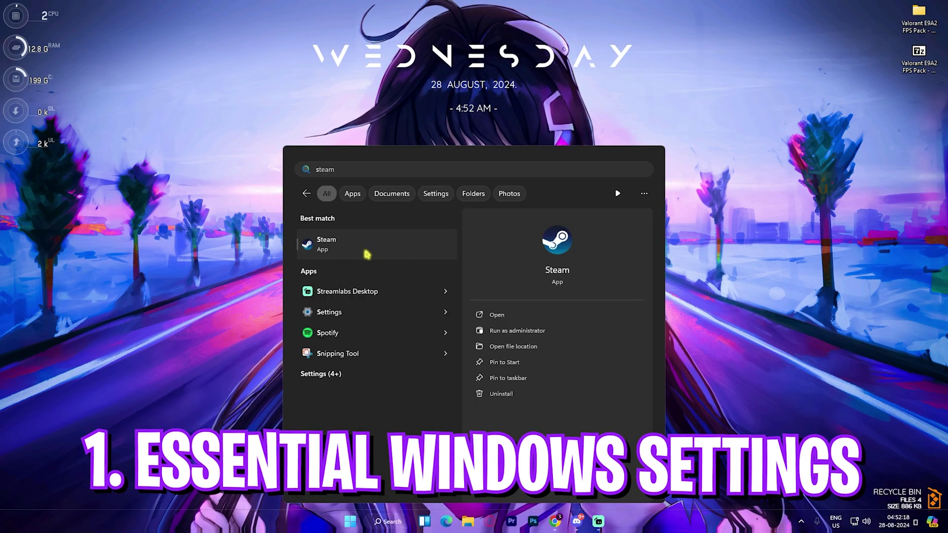
- Review Gaming > Game Bar, confirm Game Mode is On, then go to the Graphics settings
{"action": "left_click", "coordinate": [318, 311]}
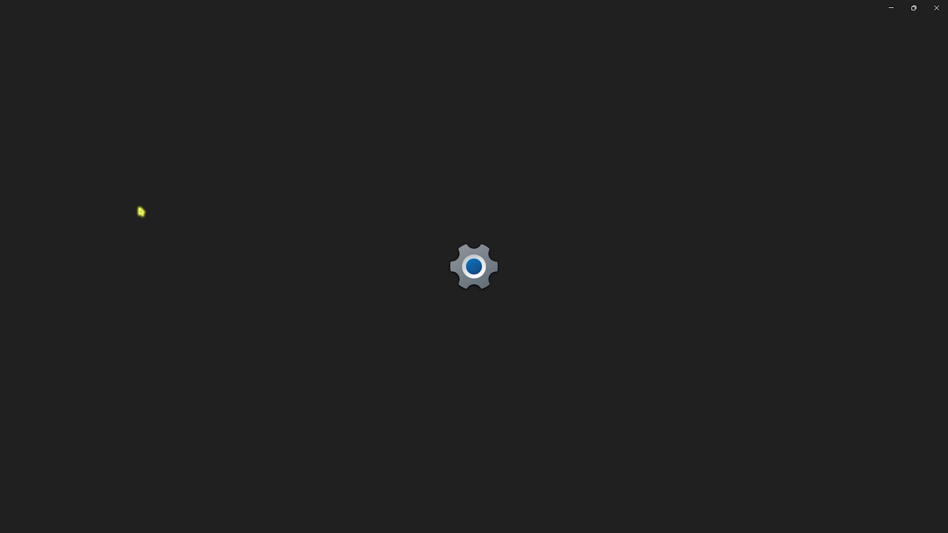
{"action": "left_click", "coordinate": [38, 266]}
{"action": "left_click", "coordinate": [387, 85]}
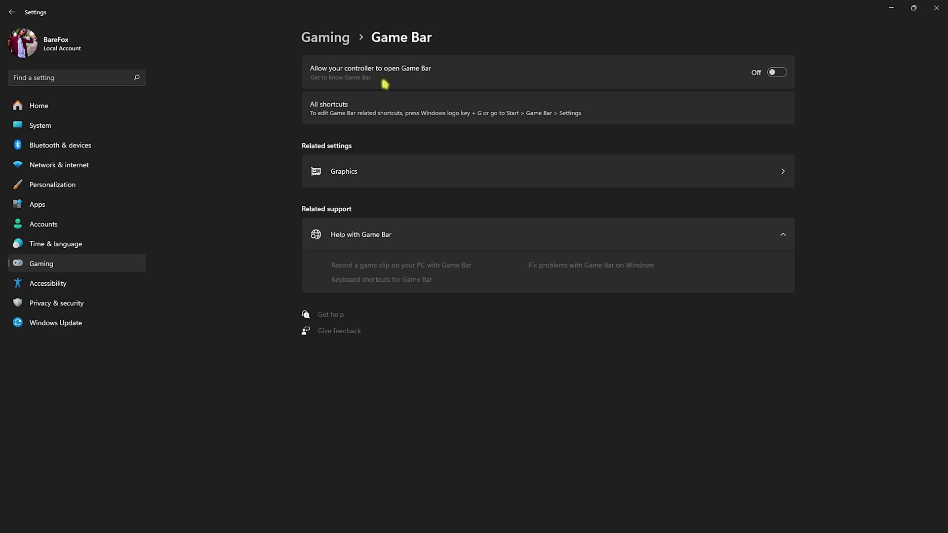
{"action": "left_click", "coordinate": [339, 41]}
{"action": "left_click", "coordinate": [357, 148]}
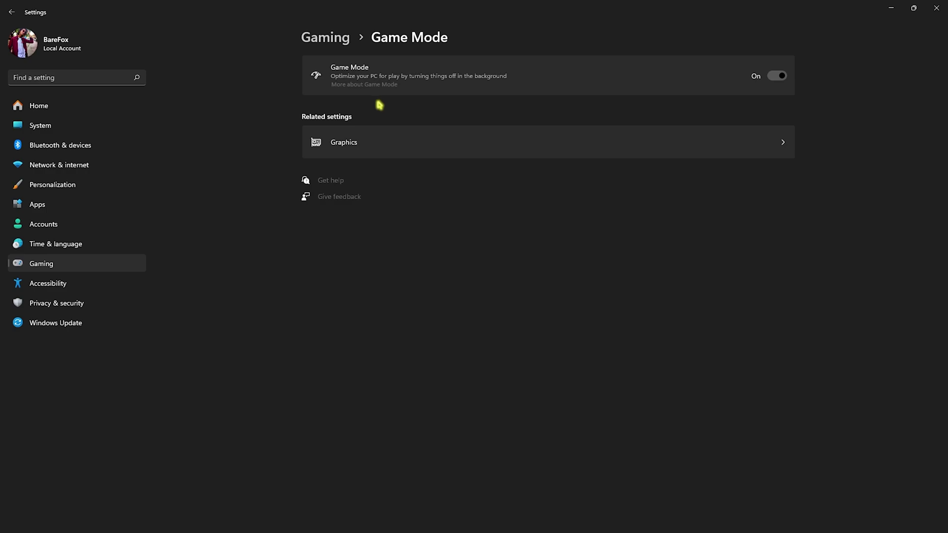
{"action": "left_click", "coordinate": [360, 142]}
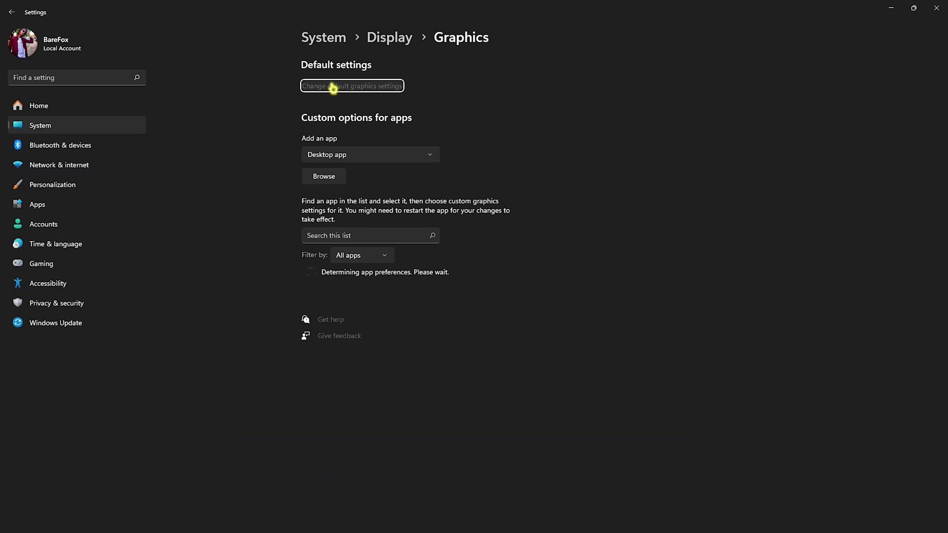
{"action": "left_click", "coordinate": [333, 86]}
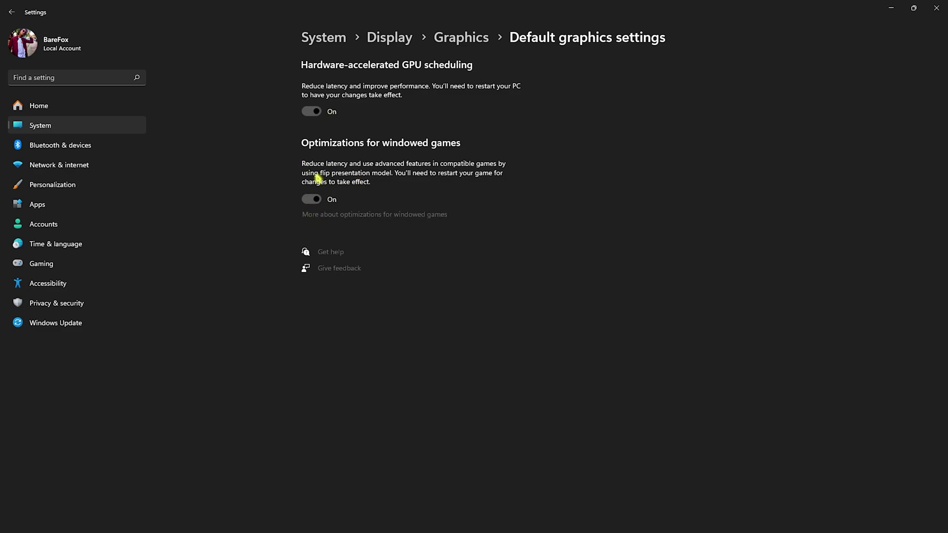
{"action": "left_click", "coordinate": [470, 39]}
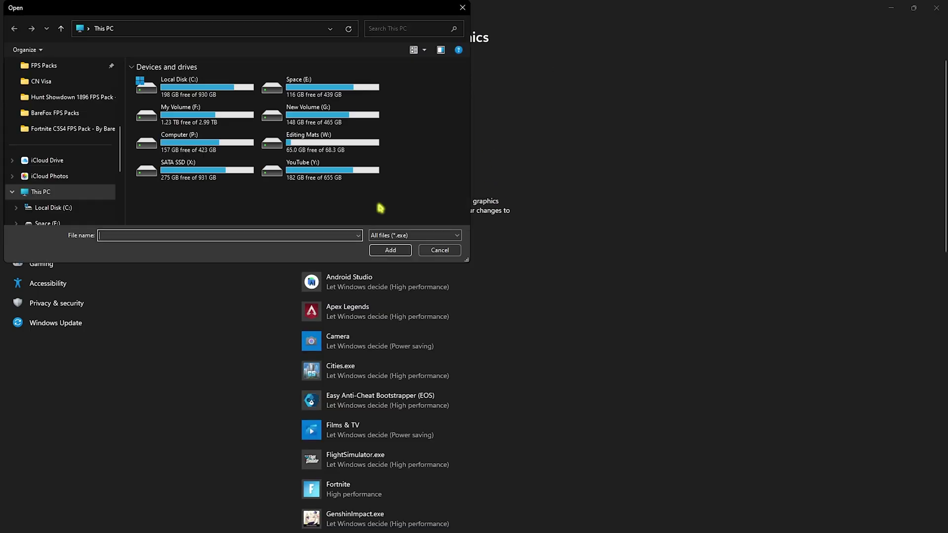
- Browse to VALORANT\live\ShooterGame\Binaries\Win64 and pick VALORANT-Win64-Shipping.exe
{"action": "left_click", "coordinate": [178, 91]}
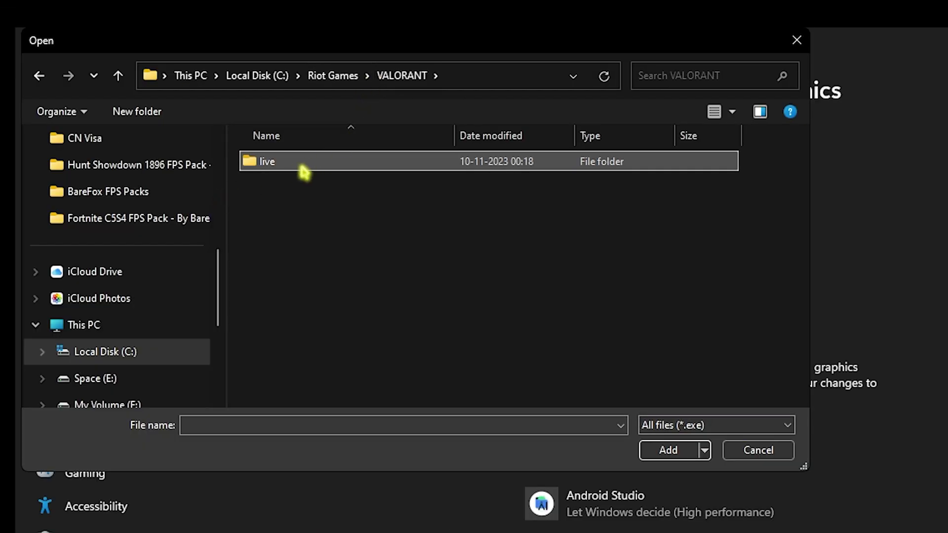
{"action": "double_click", "coordinate": [303, 168]}
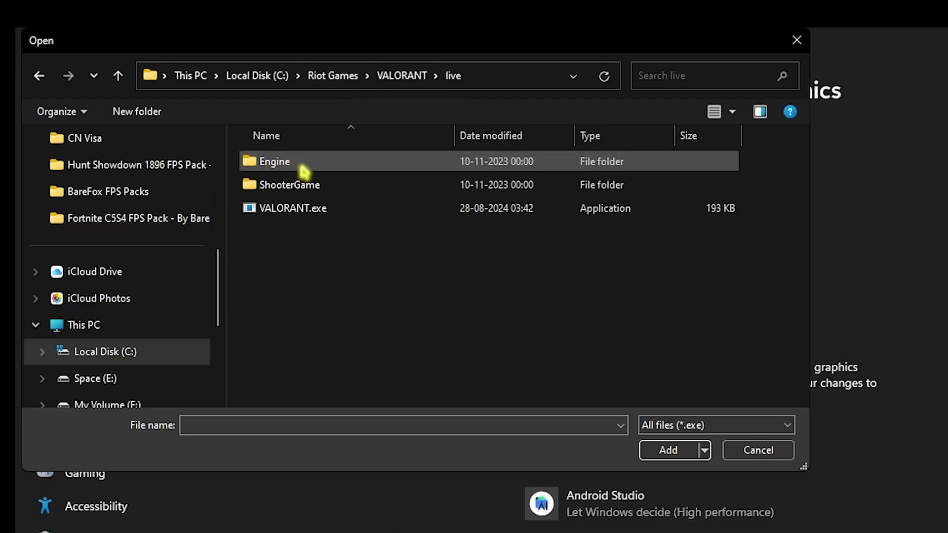
{"action": "double_click", "coordinate": [292, 186]}
{"action": "double_click", "coordinate": [296, 165]}
{"action": "double_click", "coordinate": [297, 167]}
{"action": "left_click", "coordinate": [298, 167]}
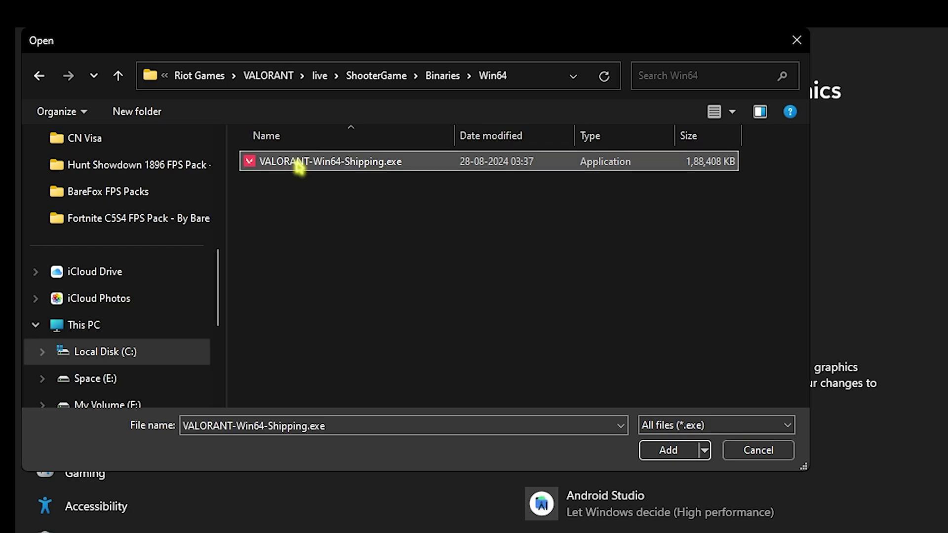
- Add the Valorant executable to the graphics list and save High performance as its preference
{"action": "left_click", "coordinate": [668, 450]}
{"action": "scroll", "coordinate": [358, 275], "scroll_direction": "down", "scroll_amount": 5}
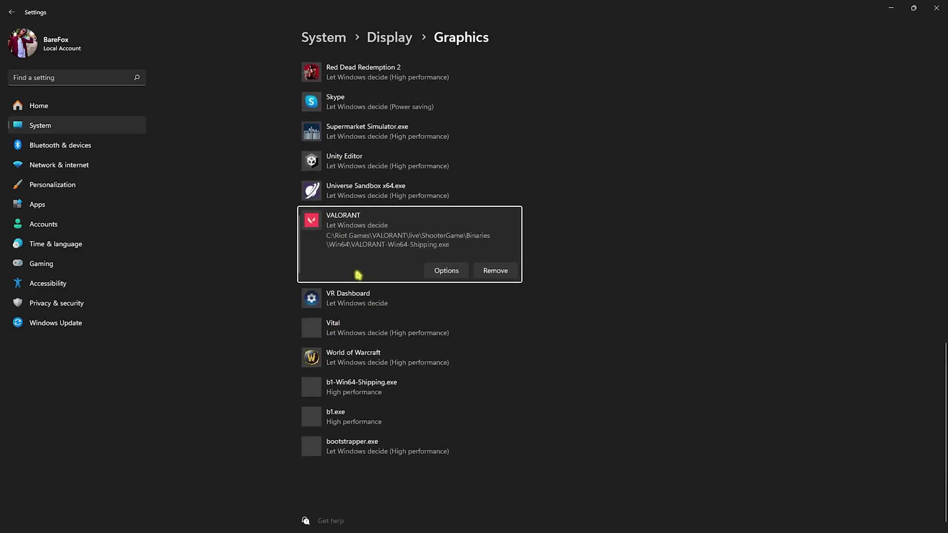
{"action": "left_click", "coordinate": [444, 277]}
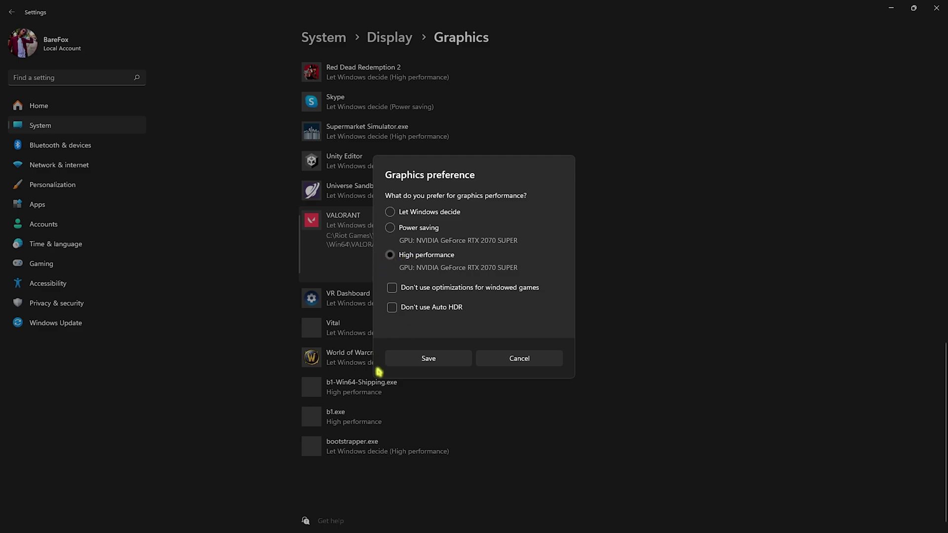
{"action": "left_click", "coordinate": [428, 360]}
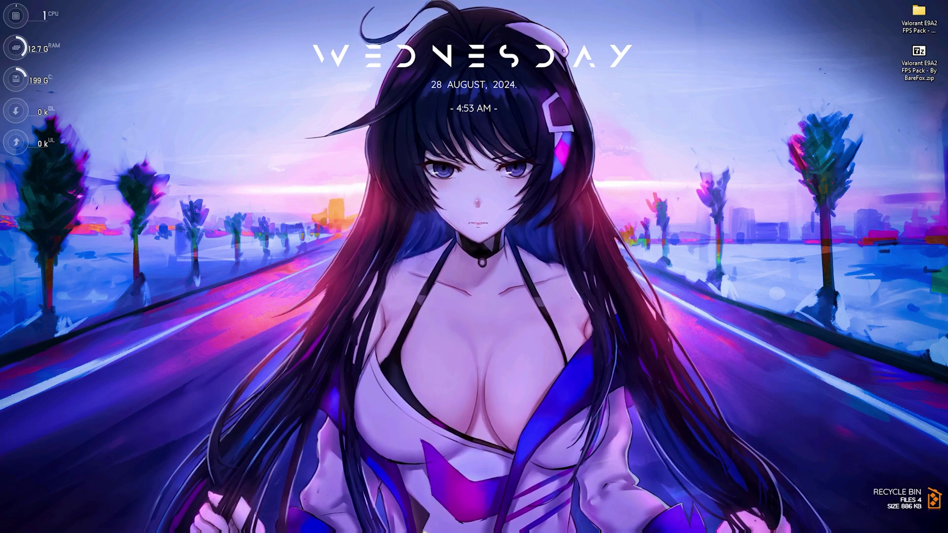
- In VALORANT-Win64-Shipping.exe's Compatibility tab, disable fullscreen optimizations and override DPI scaling to Application
{"action": "mouse_move", "coordinate": [486, 520]}
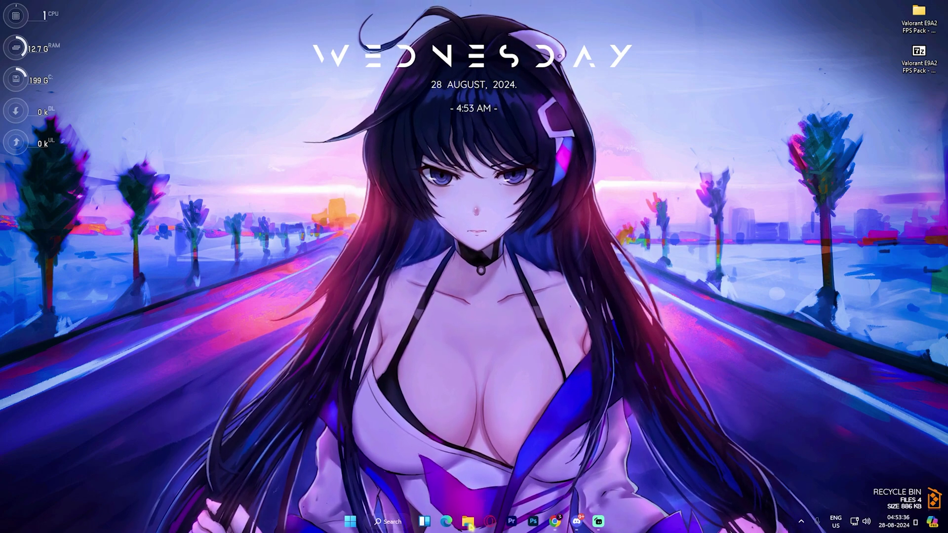
{"action": "left_click", "coordinate": [468, 522]}
{"action": "left_click", "coordinate": [161, 462]}
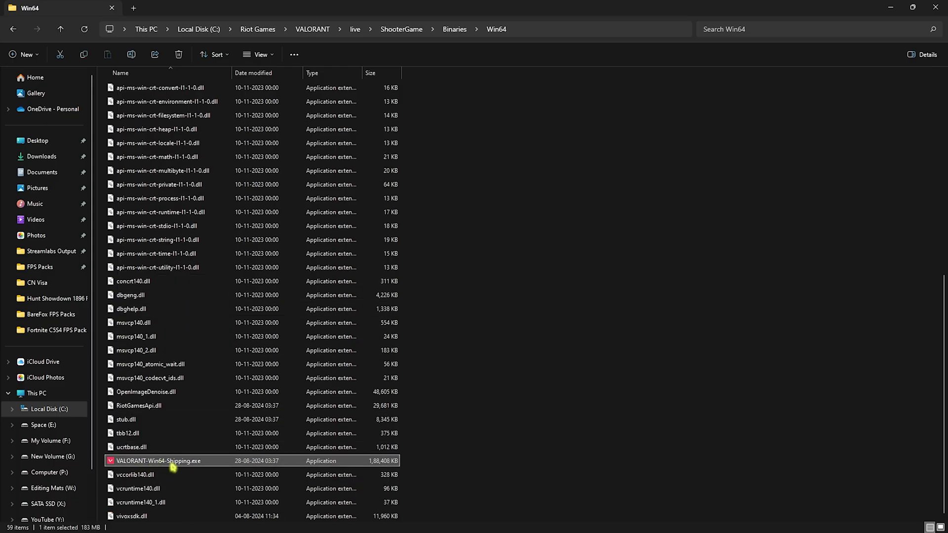
{"action": "right_click", "coordinate": [168, 464]}
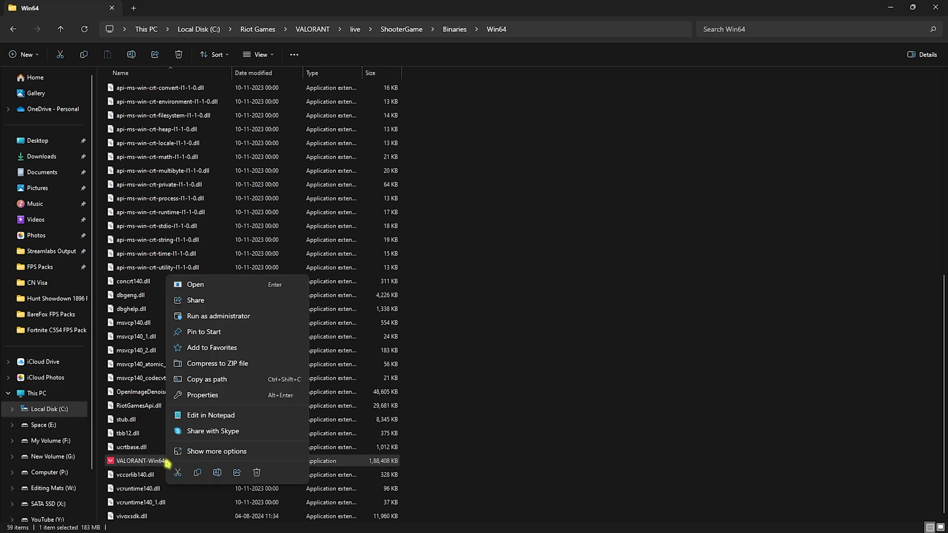
{"action": "left_click", "coordinate": [203, 395]}
{"action": "left_click", "coordinate": [252, 280]}
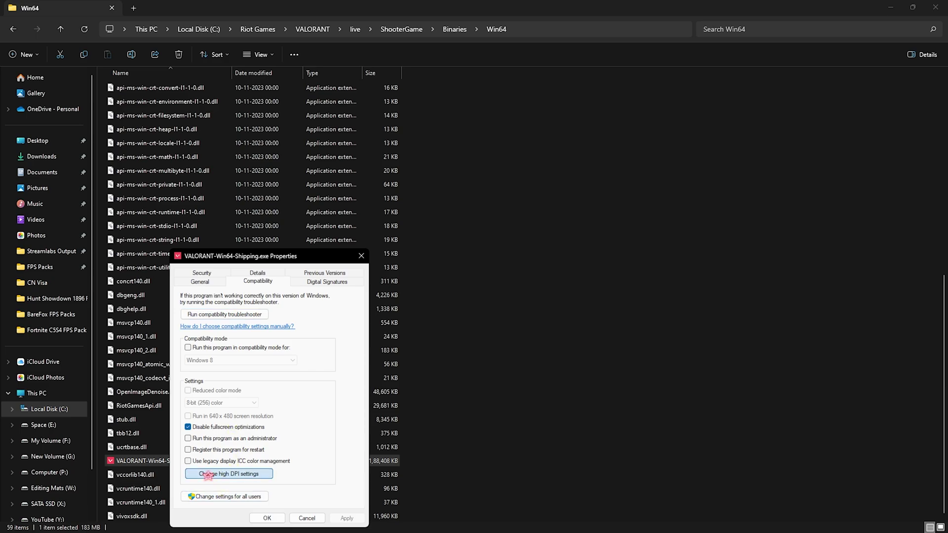
{"action": "left_click", "coordinate": [210, 475]}
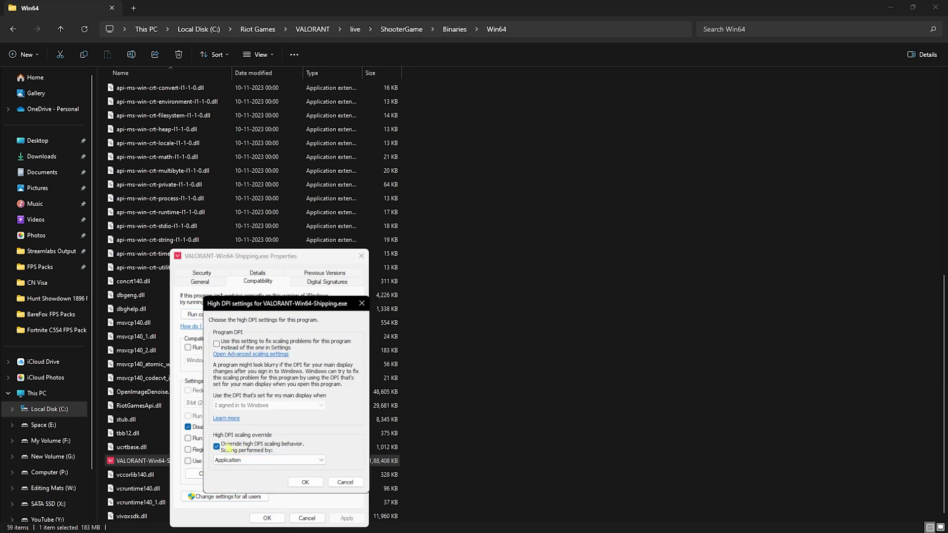
{"action": "left_click", "coordinate": [304, 482]}
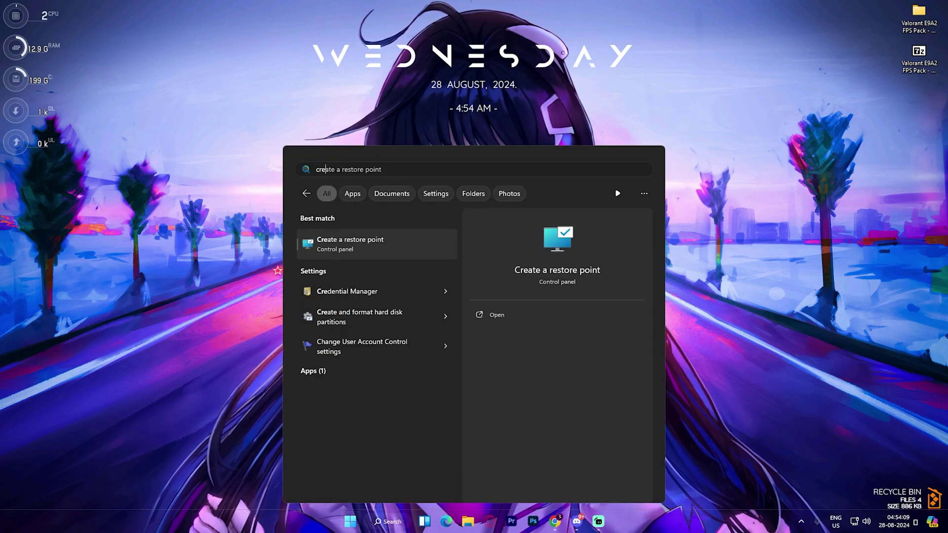
- Create a restore point named 'Valorant', close System Properties, and select the desktop FPS pack items
{"action": "key", "text": "Return"}
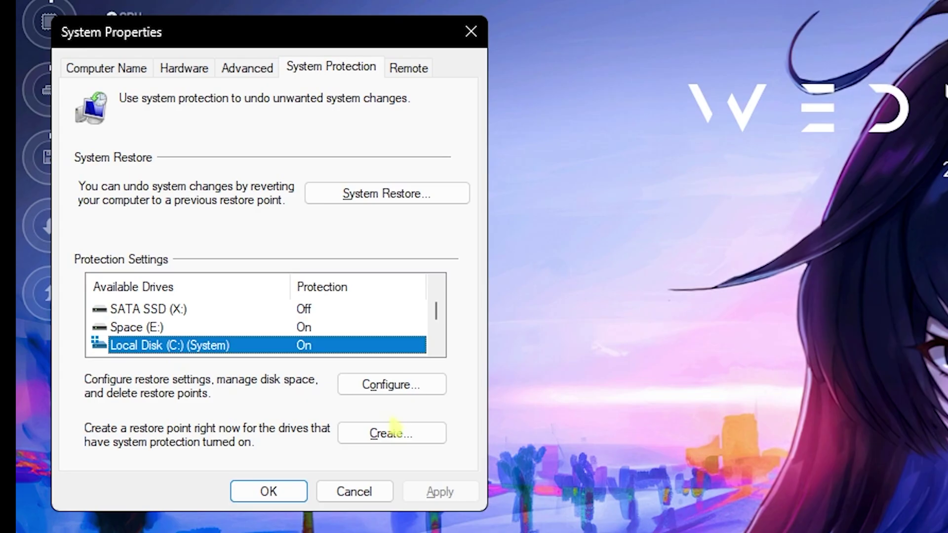
{"action": "left_click", "coordinate": [175, 207]}
{"action": "type", "text": "Valorant"}
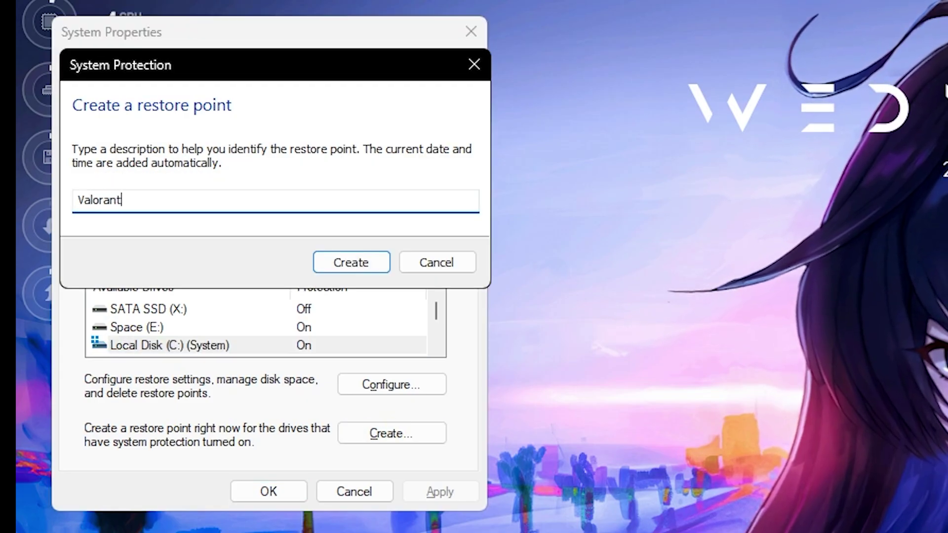
{"action": "key", "text": "Return"}
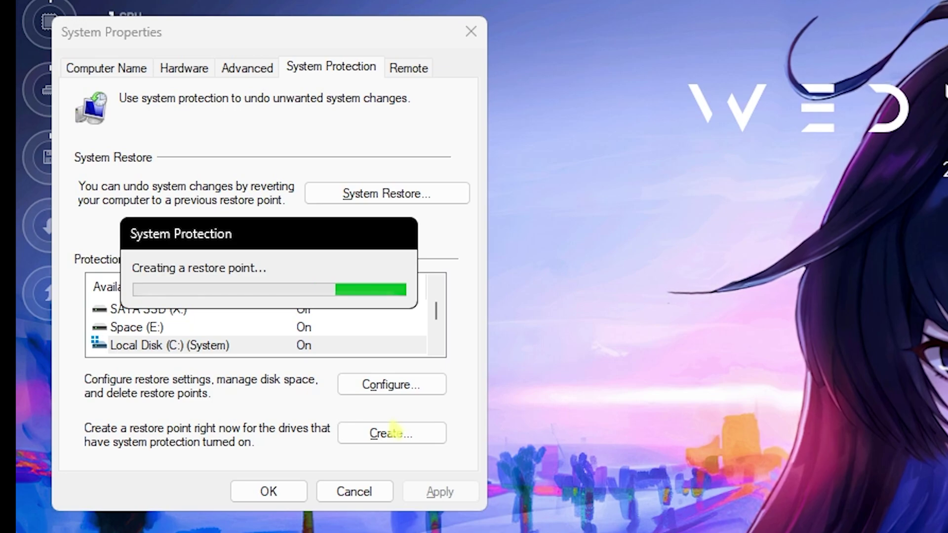
{"action": "left_click", "coordinate": [390, 281]}
{"action": "left_click", "coordinate": [470, 32]}
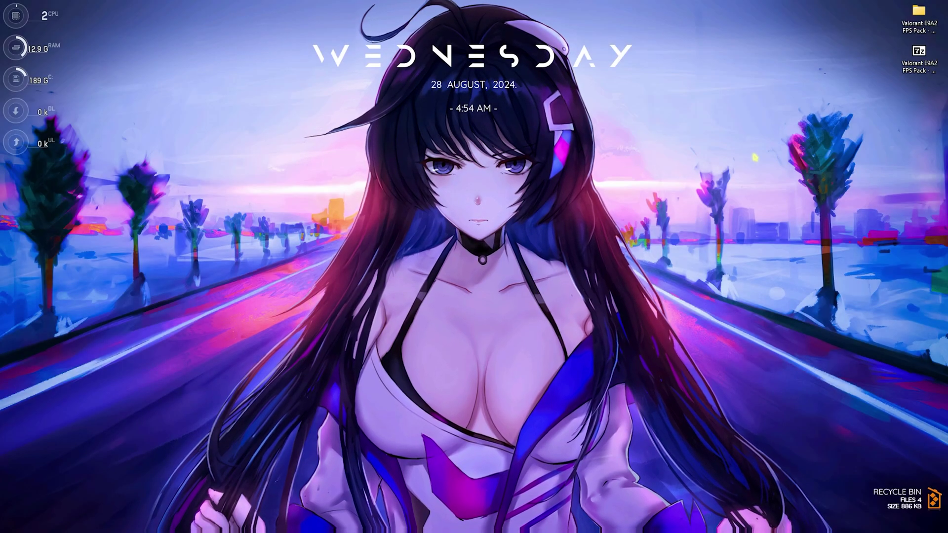
{"action": "left_click_drag", "start_coordinate": [831, 123], "coordinate": [931, 10]}
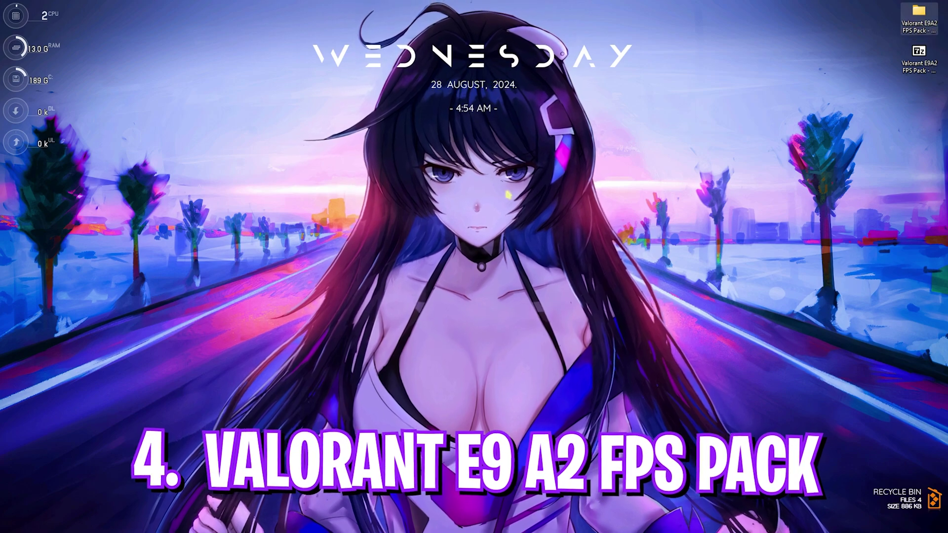
- Open the Valorant E9A2 FPS Pack and browse the AMD and INTEL folders in 1- CPU Priority
{"action": "double_click", "coordinate": [919, 15]}
{"action": "left_click_drag", "start_coordinate": [179, 216], "coordinate": [148, 88]}
{"action": "left_click", "coordinate": [165, 99]}
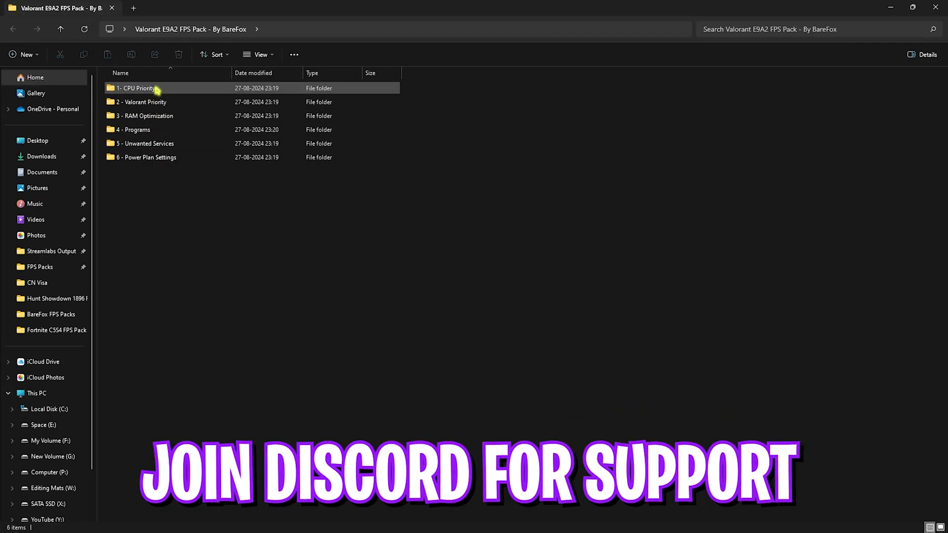
{"action": "double_click", "coordinate": [148, 90]}
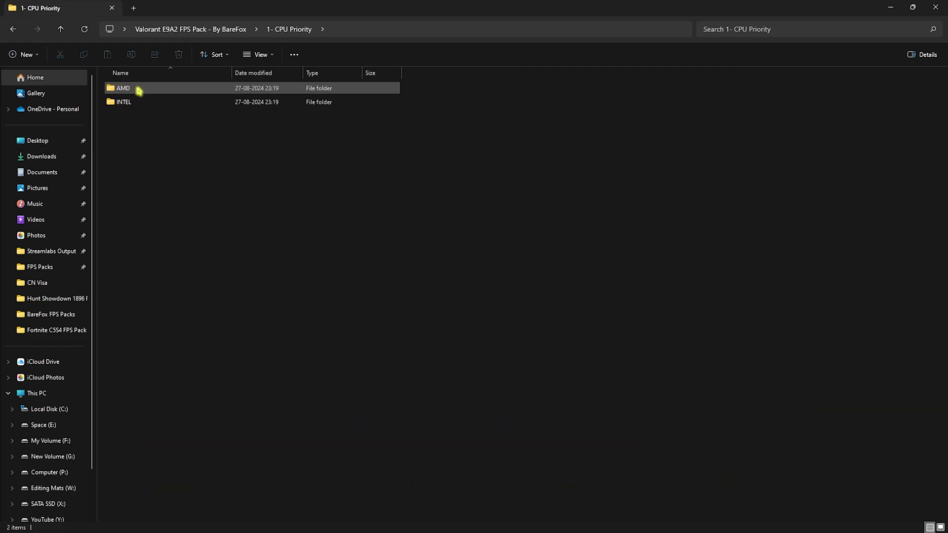
{"action": "double_click", "coordinate": [139, 90]}
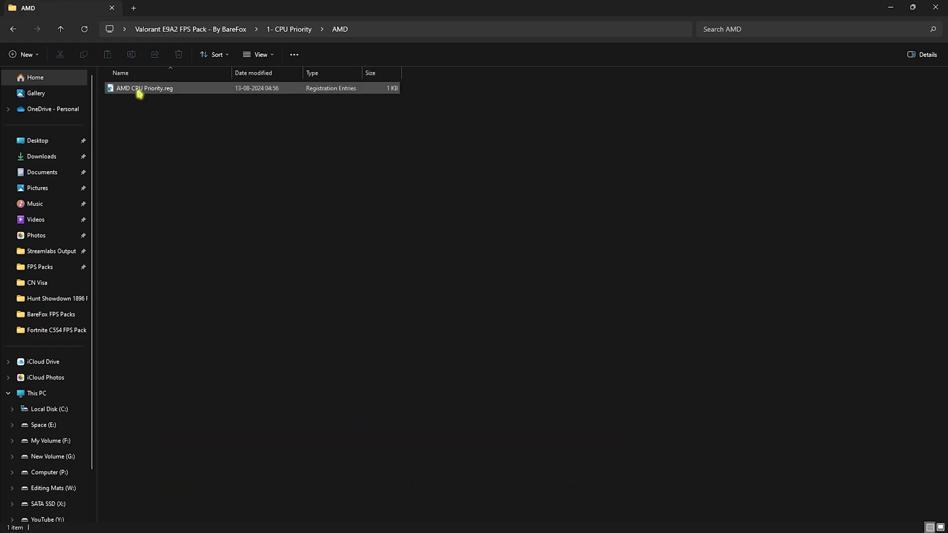
{"action": "left_click", "coordinate": [291, 30]}
{"action": "double_click", "coordinate": [149, 99]}
{"action": "left_click", "coordinate": [190, 31]}
- Look over the three 2 - Valorant Priority files, then open 3 - RAM Optimization
{"action": "double_click", "coordinate": [161, 99]}
{"action": "left_click_drag", "start_coordinate": [182, 174], "coordinate": [175, 90]}
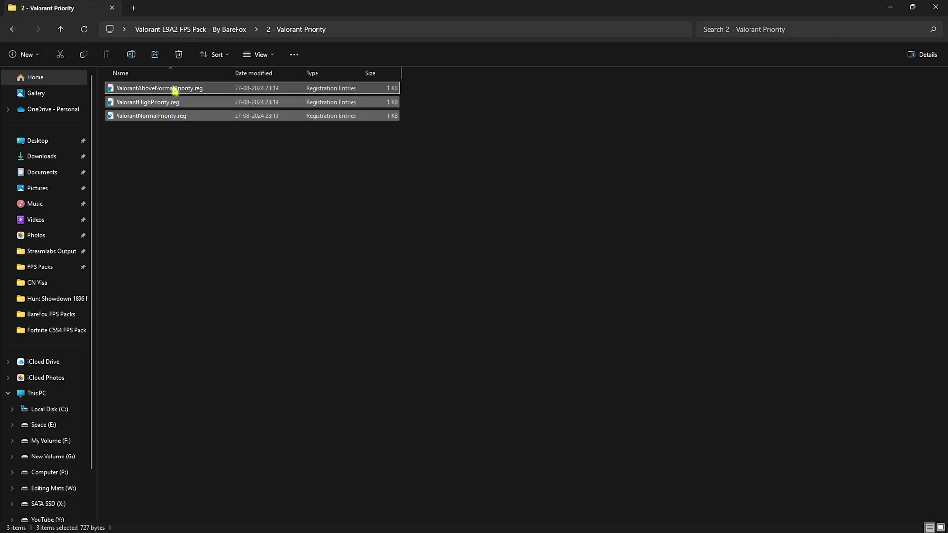
{"action": "left_click", "coordinate": [165, 170]}
{"action": "left_click", "coordinate": [223, 30]}
{"action": "double_click", "coordinate": [153, 116]}
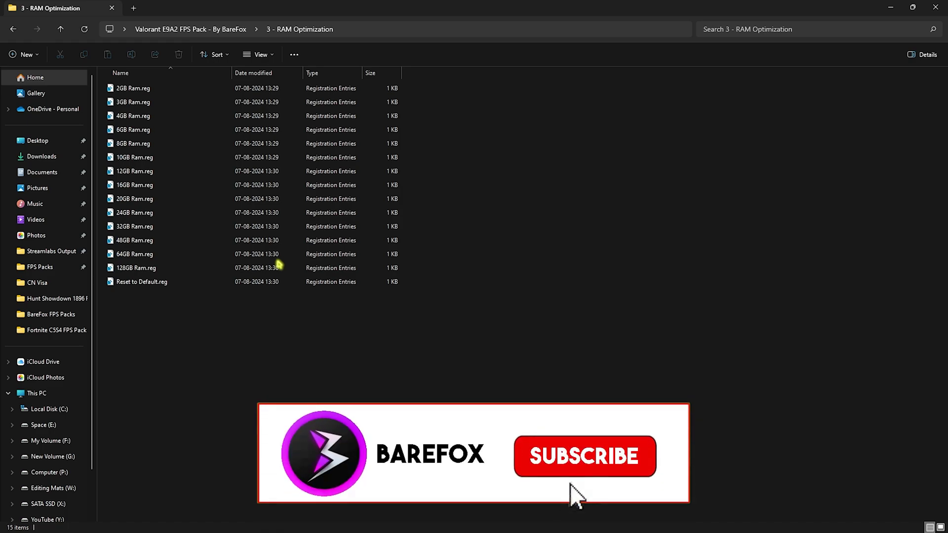
- Select 32GB Ram.reg, then run Cache Cleaner.bat from 4 - Programs as administrator
{"action": "left_click", "coordinate": [151, 227]}
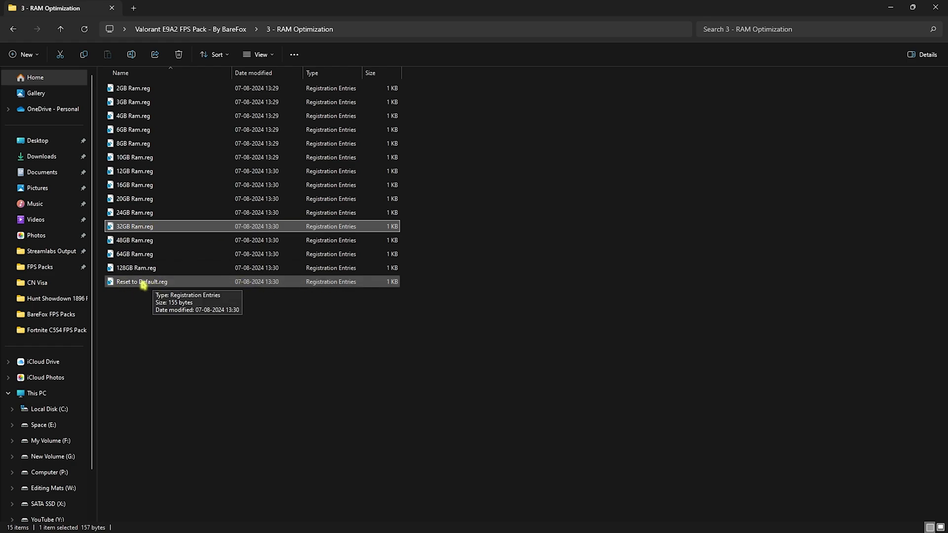
{"action": "key", "text": "alt+Up"}
{"action": "double_click", "coordinate": [127, 129]}
{"action": "left_click_drag", "start_coordinate": [201, 208], "coordinate": [157, 85]}
{"action": "left_click", "coordinate": [178, 163]}
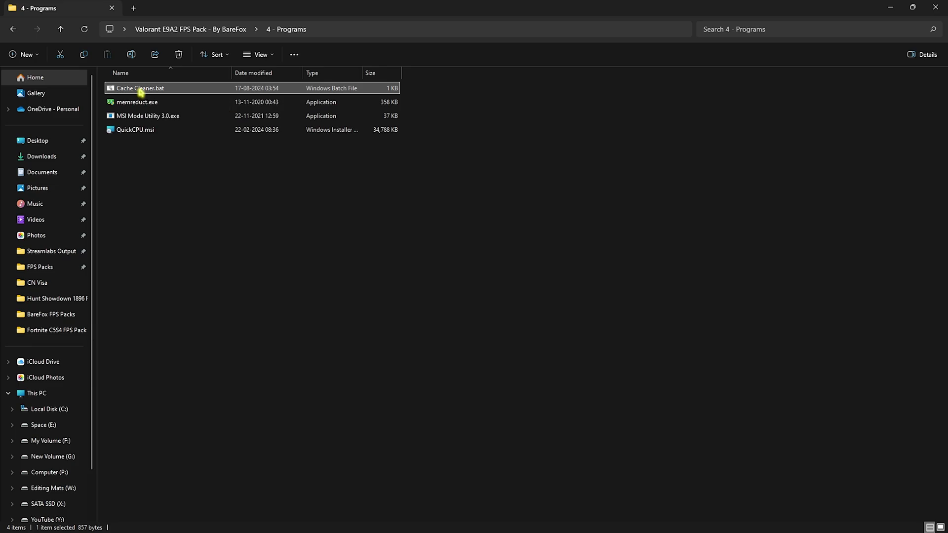
{"action": "right_click", "coordinate": [141, 92]}
{"action": "left_click", "coordinate": [184, 154]}
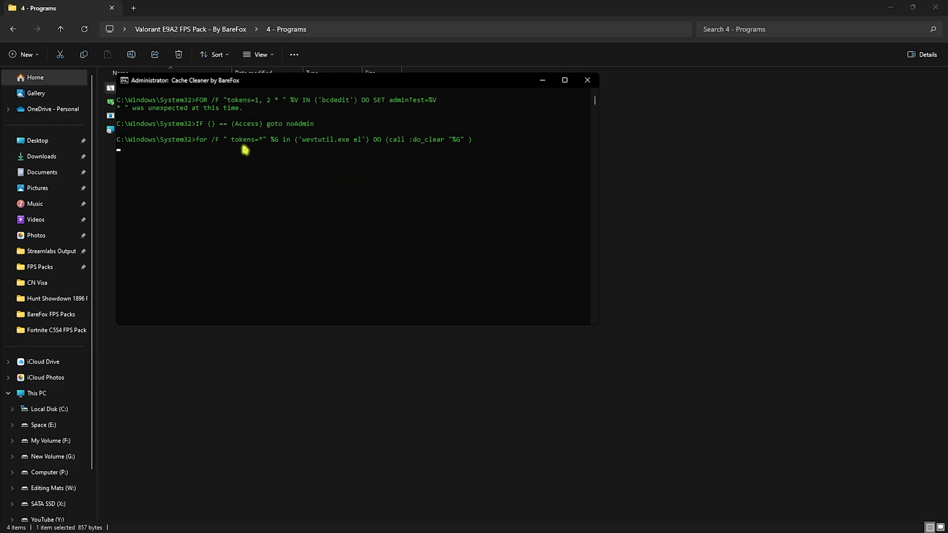
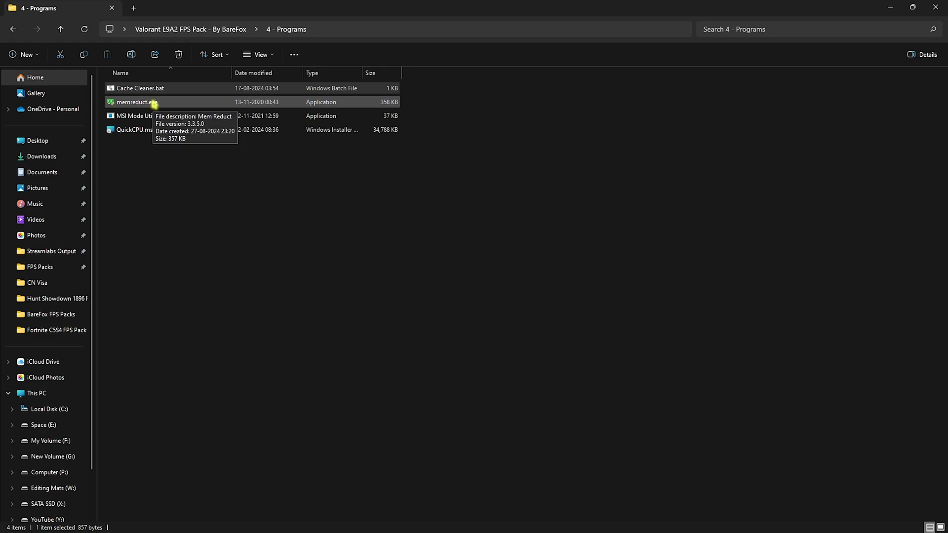
- Launch Mem Reduct from a 'mem' Start search
{"action": "key", "text": "super"}
{"action": "type", "text": "mem"}
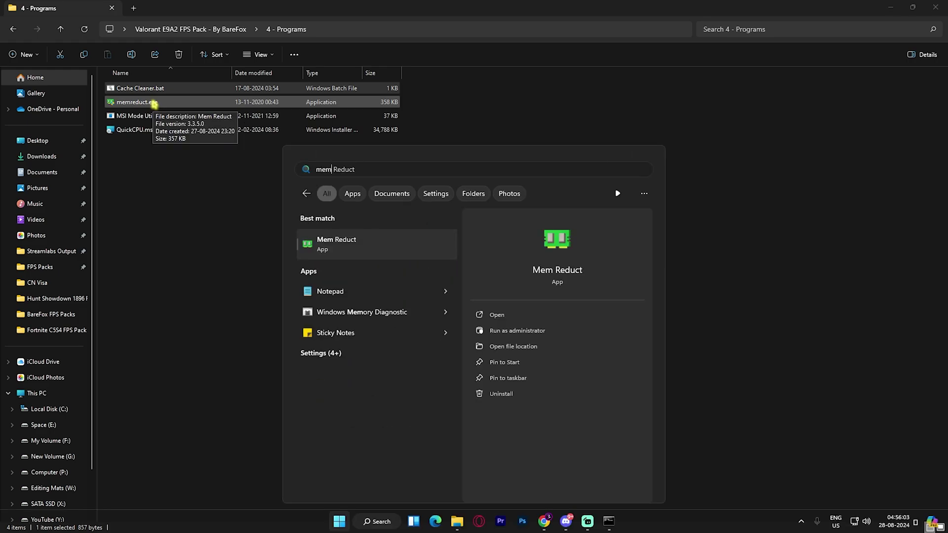
{"action": "key", "text": "Return"}
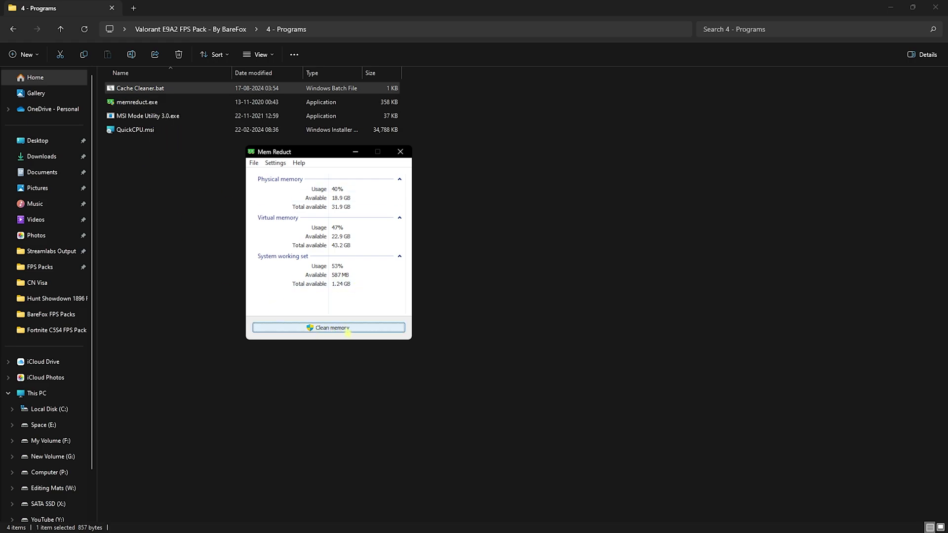
- Open Task Manager with Ctrl+Shift+Esc and place it beside Mem Reduct
{"action": "key", "text": "ctrl+shift+Escape"}
{"action": "left_click_drag", "start_coordinate": [234, 110], "coordinate": [522, 115]}
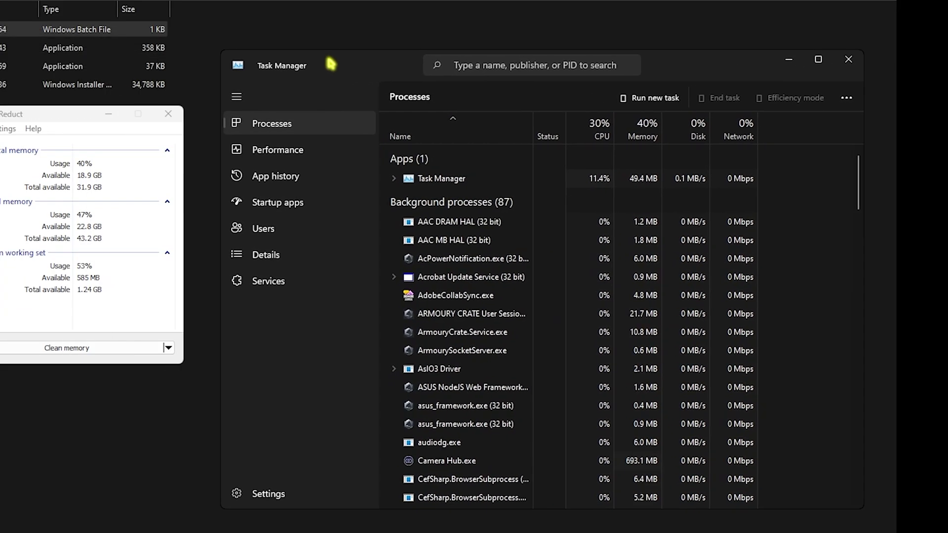
{"action": "left_click_drag", "start_coordinate": [331, 63], "coordinate": [303, 64]}
- Clean memory in Mem Reduct while watching Task Manager's Memory graph drop to about 23%
{"action": "left_click", "coordinate": [251, 153]}
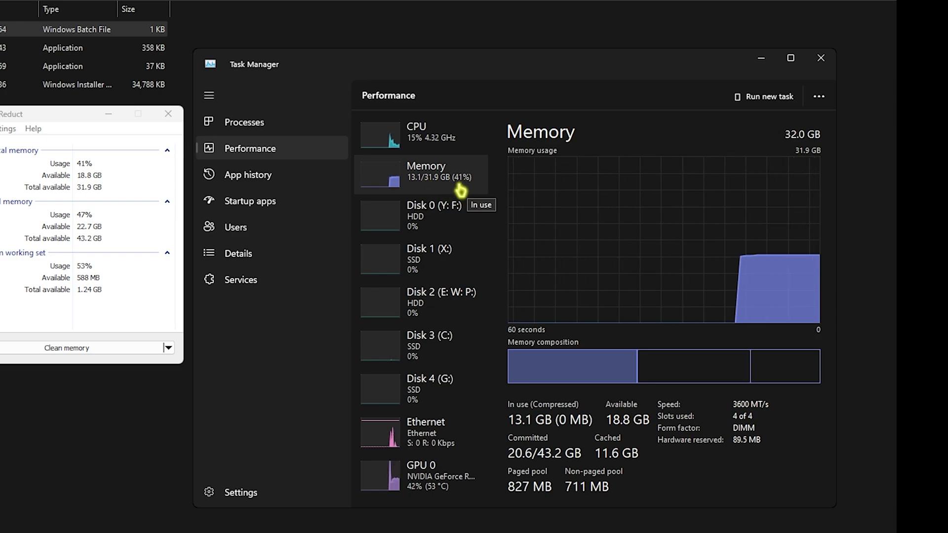
{"action": "left_click", "coordinate": [59, 349]}
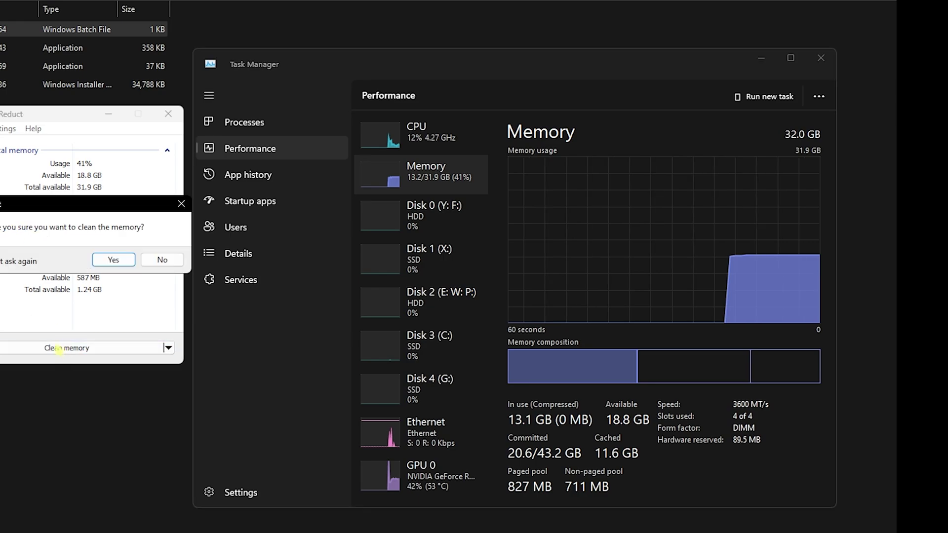
{"action": "left_click", "coordinate": [113, 260]}
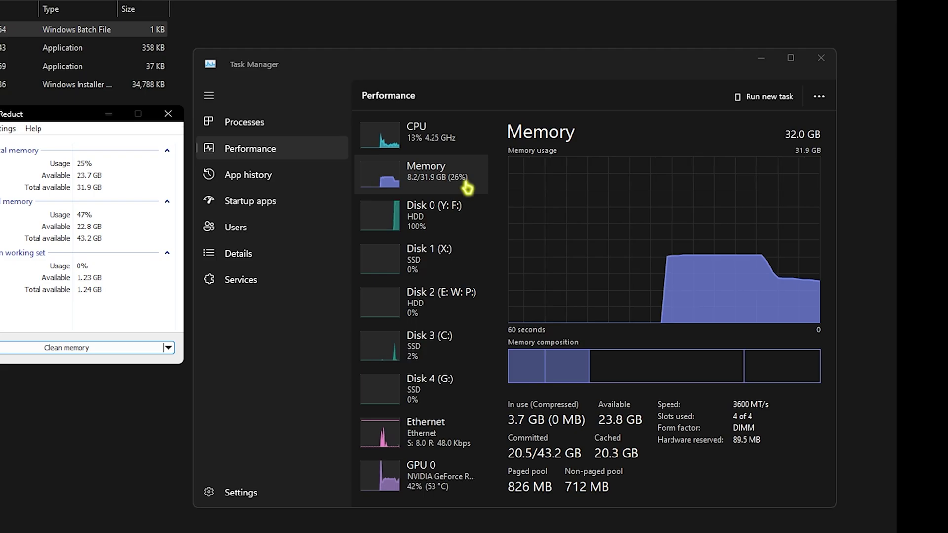
- Close Task Manager and Mem Reduct, then bring up the MSI Mode Utility file's context menu
{"action": "left_click", "coordinate": [821, 58]}
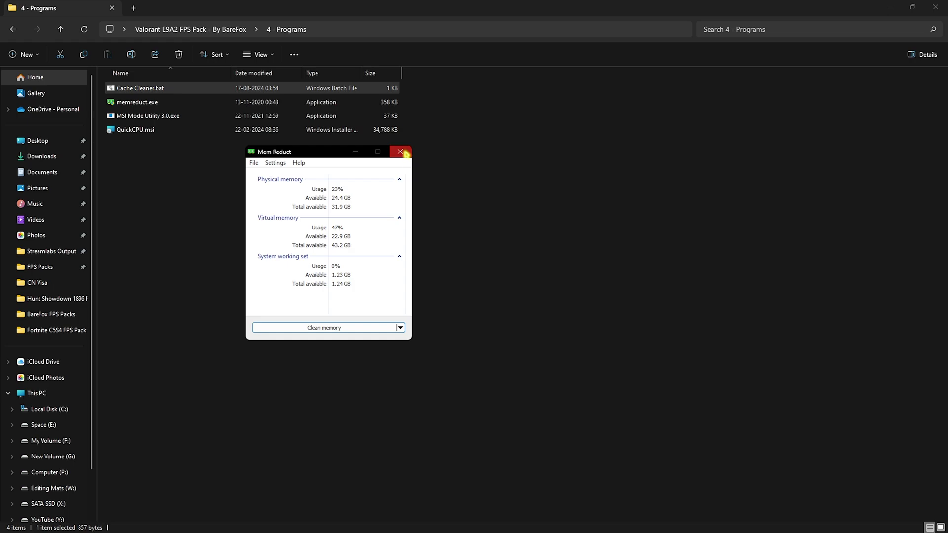
{"action": "left_click", "coordinate": [400, 151]}
{"action": "left_click", "coordinate": [151, 118]}
{"action": "right_click", "coordinate": [151, 121]}
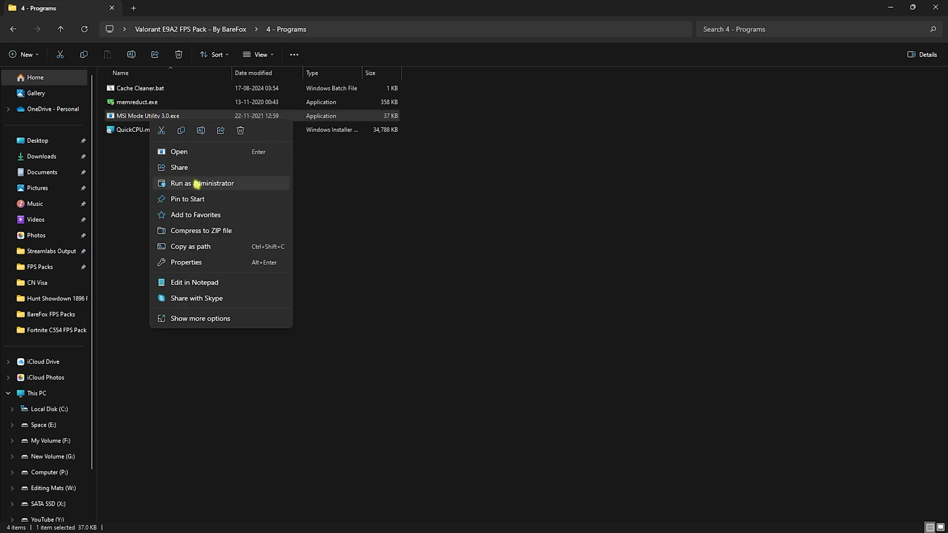
- Run MSI Mode Utility as administrator and keep the RTX 2070 SUPER's interrupt priority at High
{"action": "left_click", "coordinate": [197, 184]}
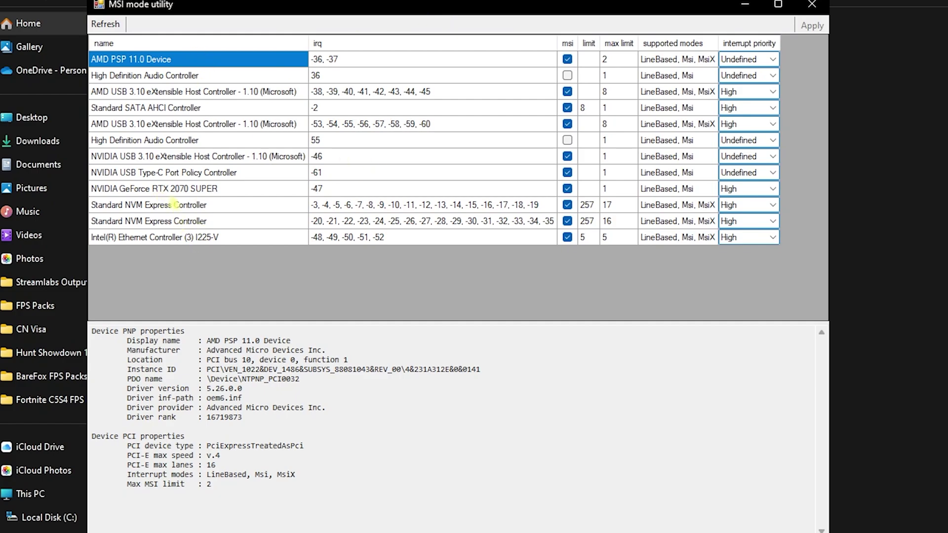
{"action": "left_click", "coordinate": [170, 194]}
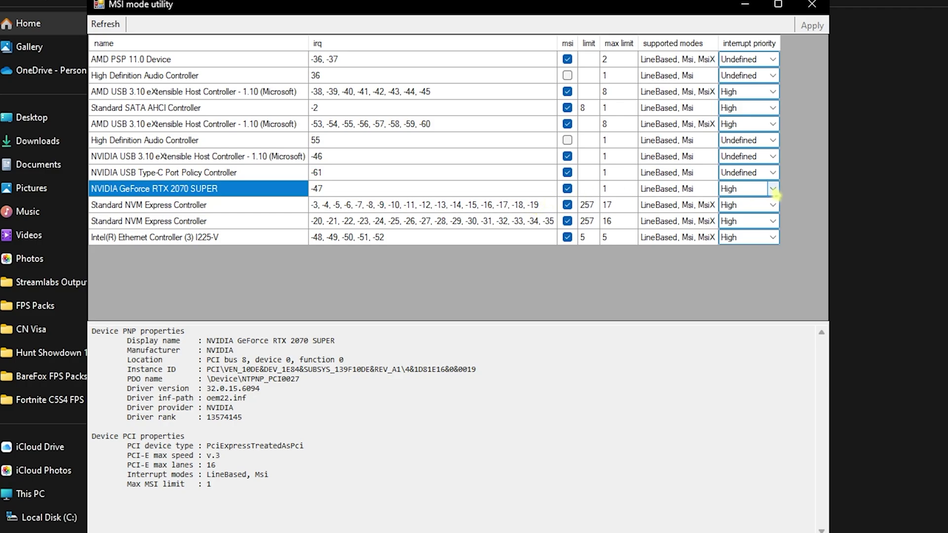
{"action": "left_click", "coordinate": [770, 188]}
{"action": "left_click", "coordinate": [729, 230]}
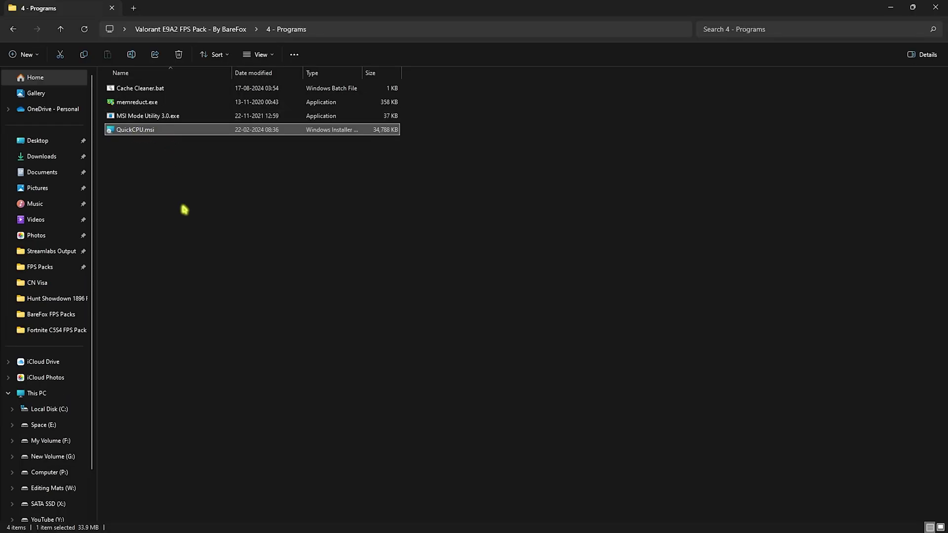
- Launch Quick CPU from a 'quickCPU' Start search
{"action": "left_click", "coordinate": [188, 216]}
{"action": "key", "text": "super"}
{"action": "type", "text": "quickCPU"}
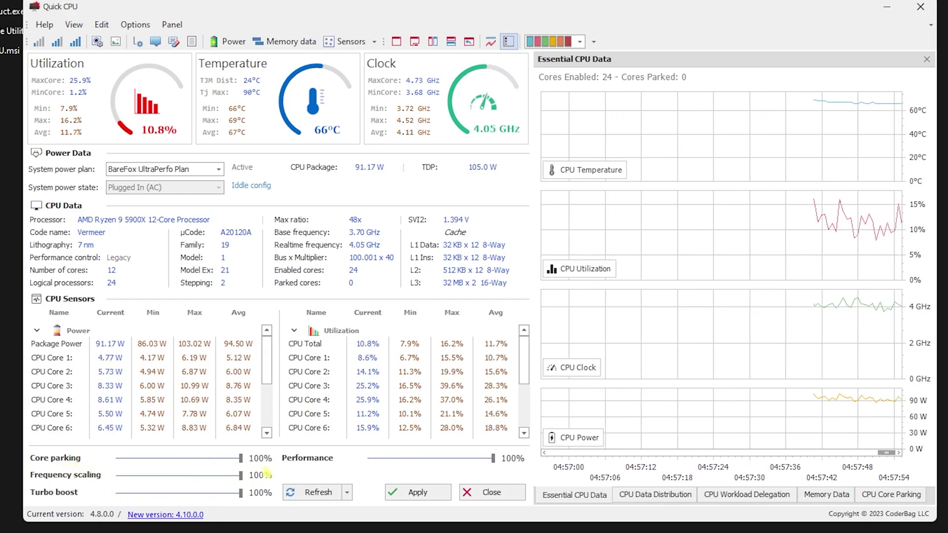
- Keep BareFox UltraPerfo Plan as power plan, check the memory view, and apply Quick CPU settings
{"action": "left_click", "coordinate": [152, 173]}
{"action": "left_click", "coordinate": [156, 177]}
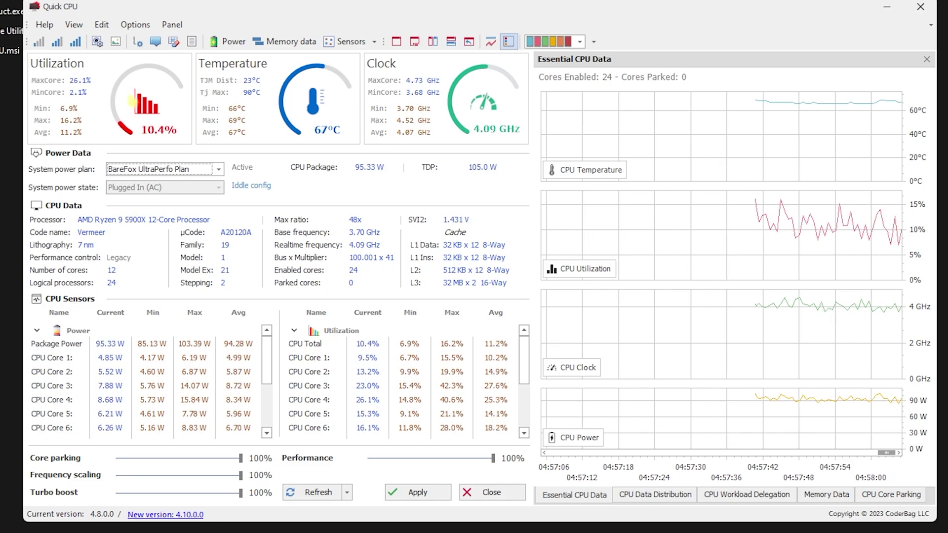
{"action": "left_click", "coordinate": [282, 42]}
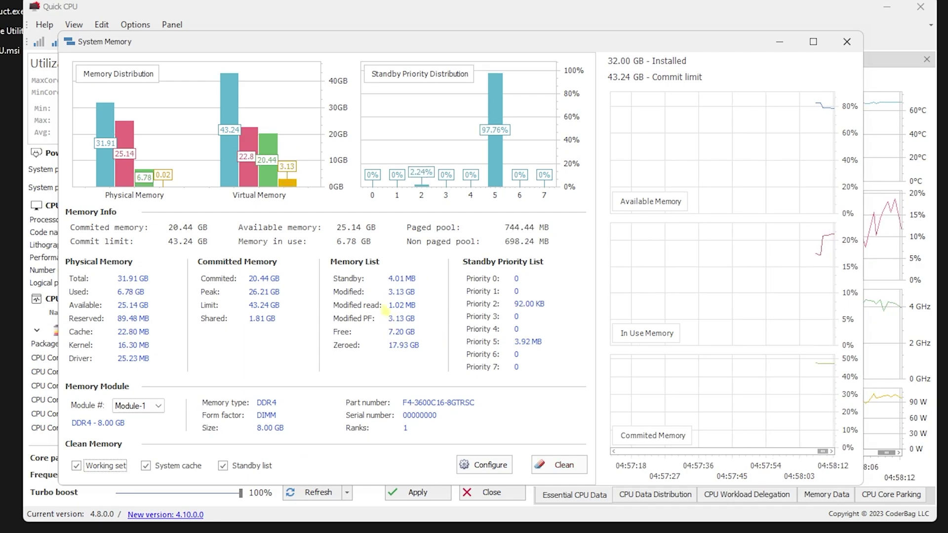
{"action": "key", "text": "Escape"}
{"action": "left_click", "coordinate": [417, 493]}
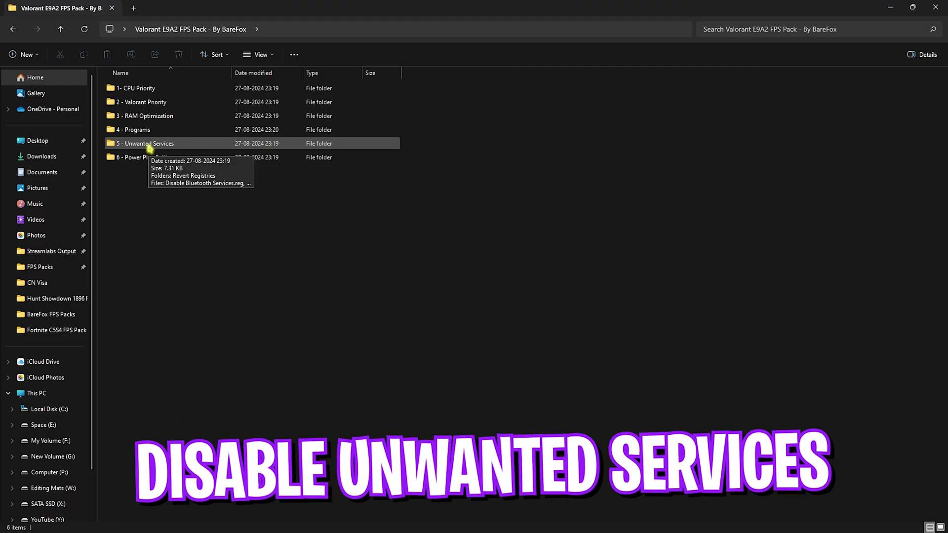
- Open 5 - Unwanted Services and review its Disable .reg files, from Bluetooth to Win32PrioritySeperation
{"action": "double_click", "coordinate": [149, 144]}
{"action": "left_click_drag", "start_coordinate": [165, 258], "coordinate": [159, 102]}
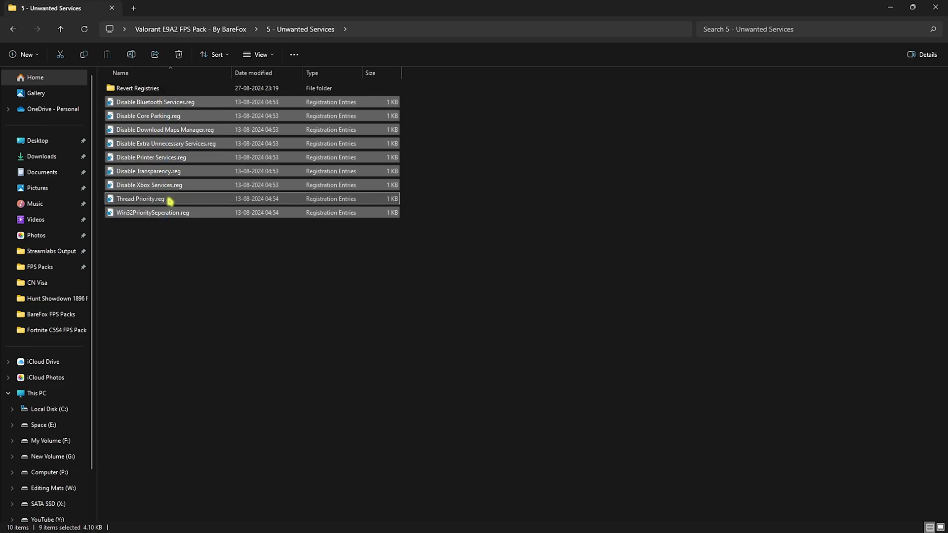
{"action": "left_click", "coordinate": [162, 103]}
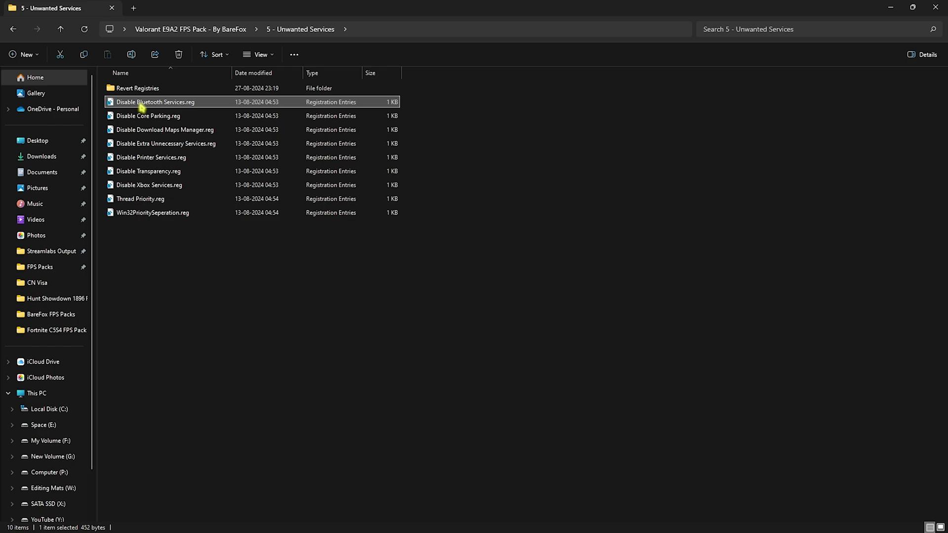
{"action": "left_click_drag", "start_coordinate": [170, 267], "coordinate": [151, 118]}
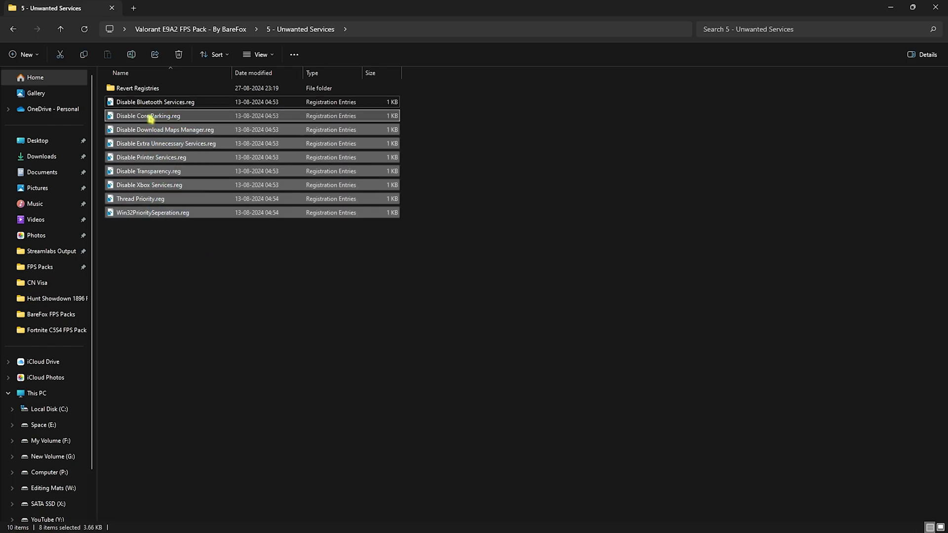
{"action": "left_click", "coordinate": [151, 118]}
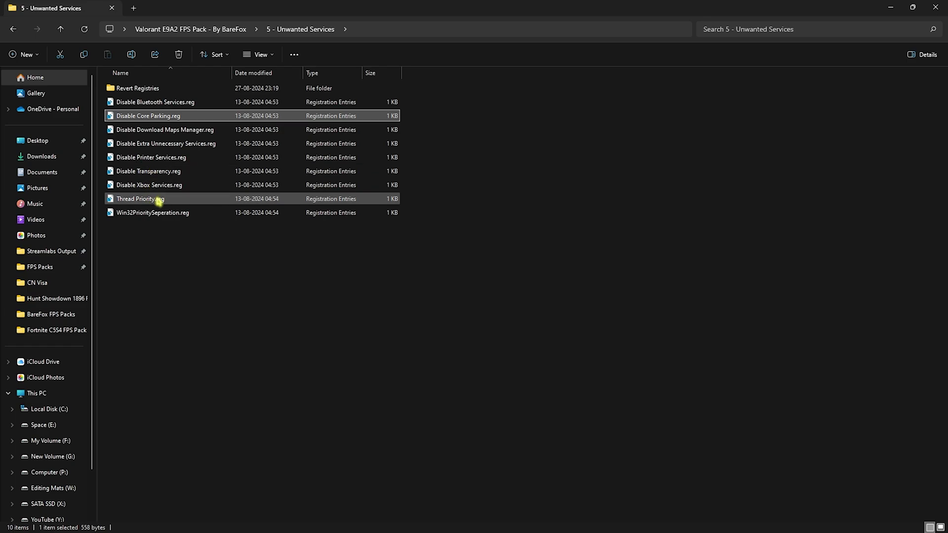
{"action": "left_click_drag", "start_coordinate": [170, 259], "coordinate": [167, 131]}
{"action": "left_click", "coordinate": [171, 269]}
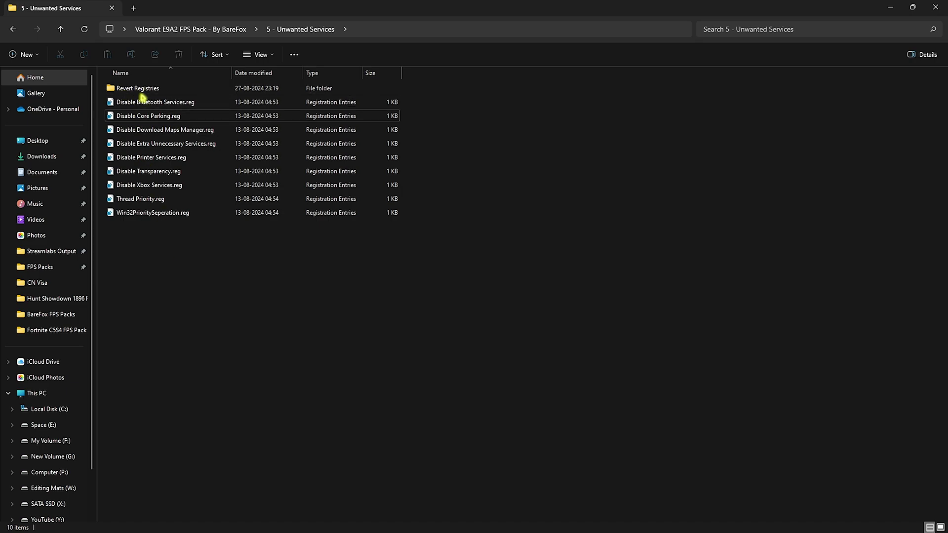
- Inspect the six Enable .reg files in Revert Registries, then open 6 - Power Plan Settings
{"action": "left_click", "coordinate": [143, 91]}
{"action": "key", "text": "Return"}
{"action": "left_click_drag", "start_coordinate": [205, 256], "coordinate": [168, 82]}
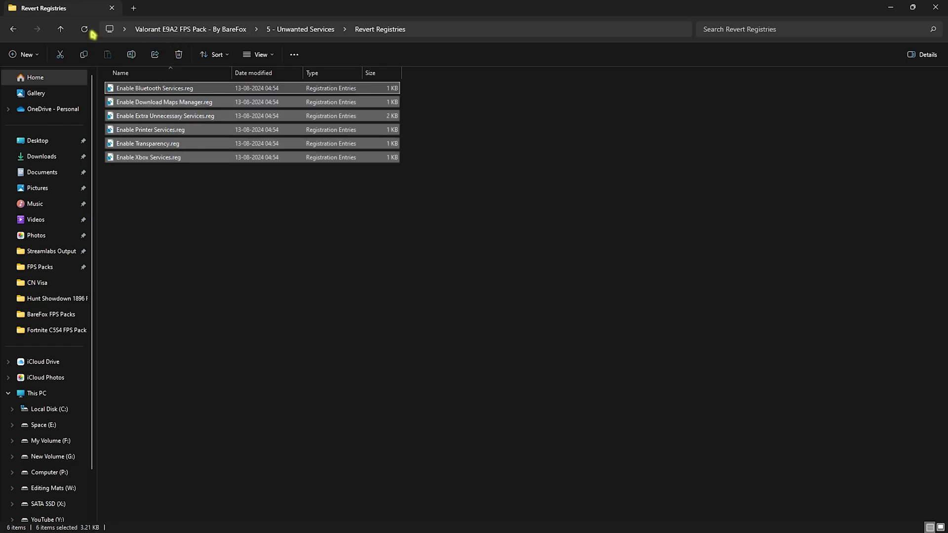
{"action": "double_click", "coordinate": [14, 29]}
{"action": "double_click", "coordinate": [196, 158]}
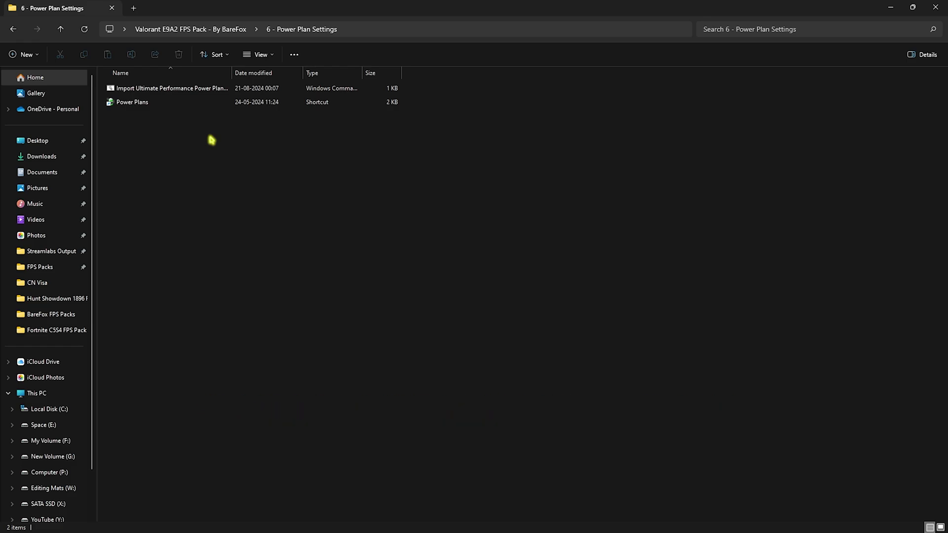
- Run Import Ultimate Performance Power Plan as administrator and launch the Power Plans shortcut
{"action": "left_click", "coordinate": [202, 92]}
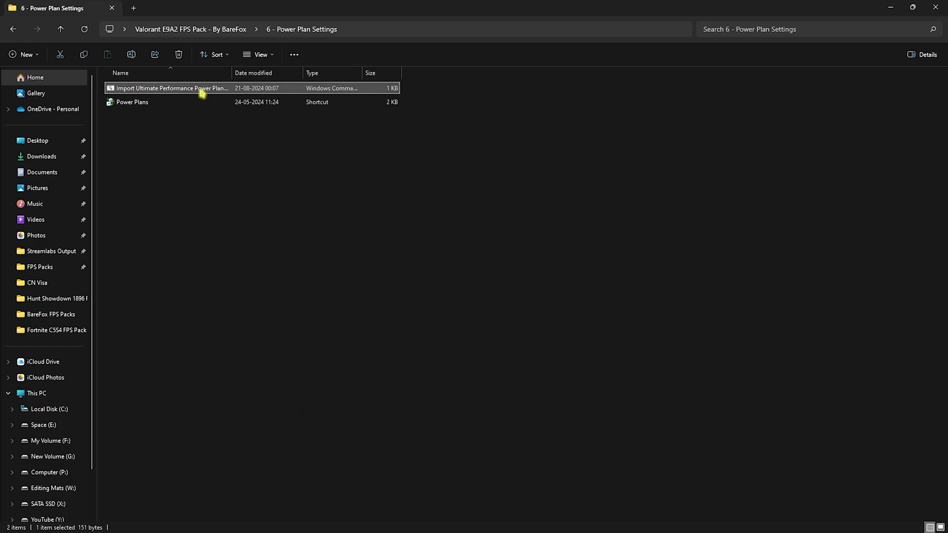
{"action": "right_click", "coordinate": [202, 92]}
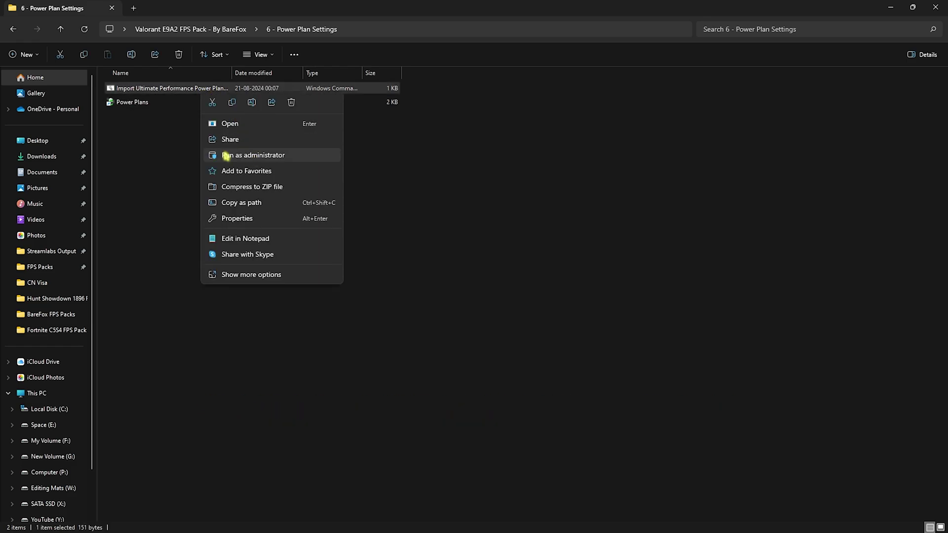
{"action": "left_click", "coordinate": [145, 135]}
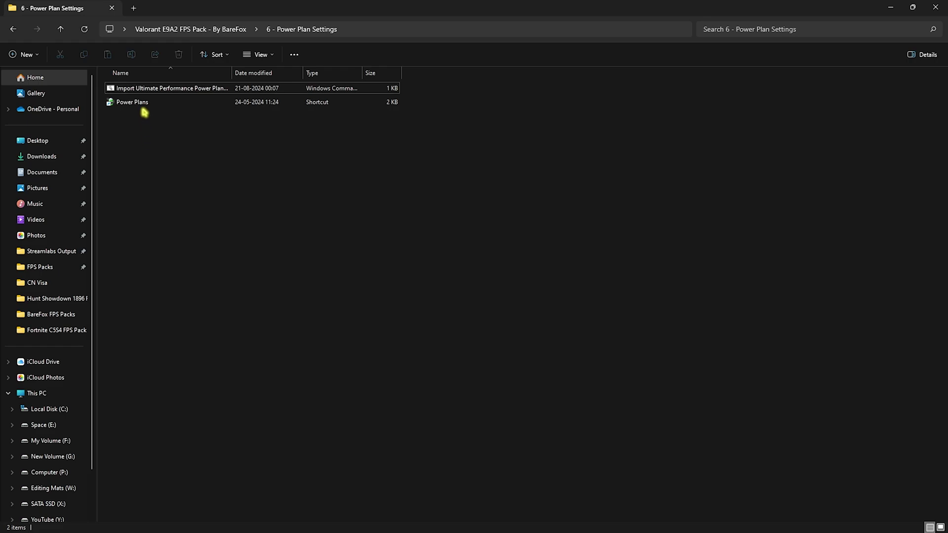
{"action": "left_click", "coordinate": [133, 101]}
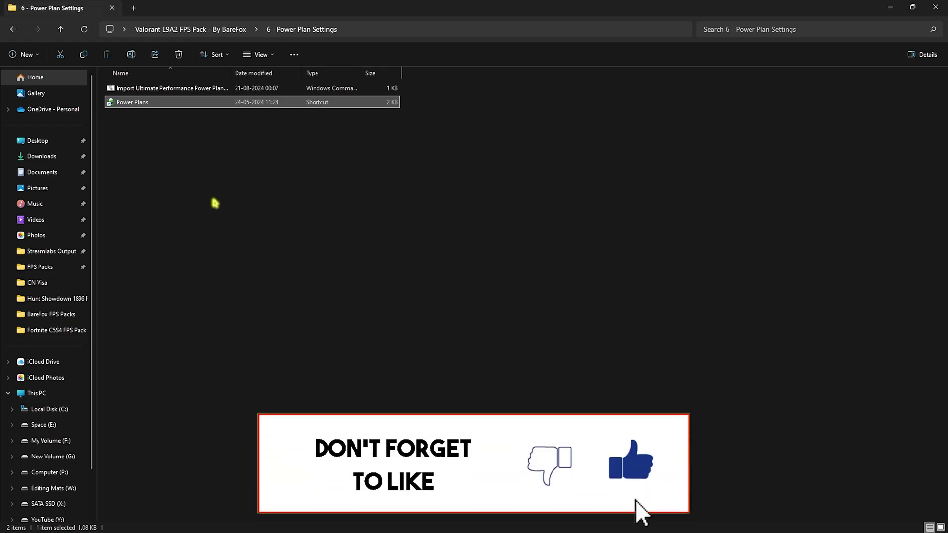
{"action": "key", "text": "Return"}
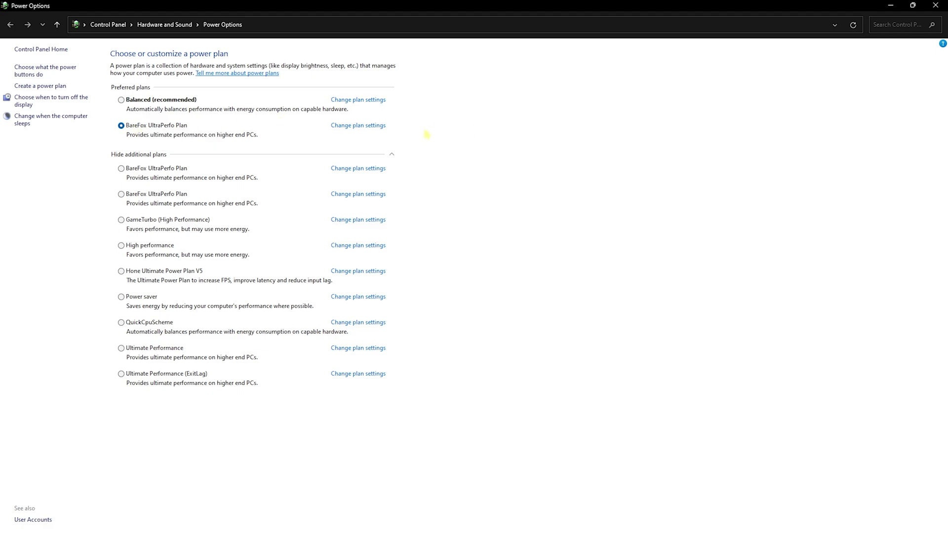
- Close Power Options once BareFox UltraPerfo Plan is confirmed as the active plan
{"action": "left_click", "coordinate": [935, 5]}
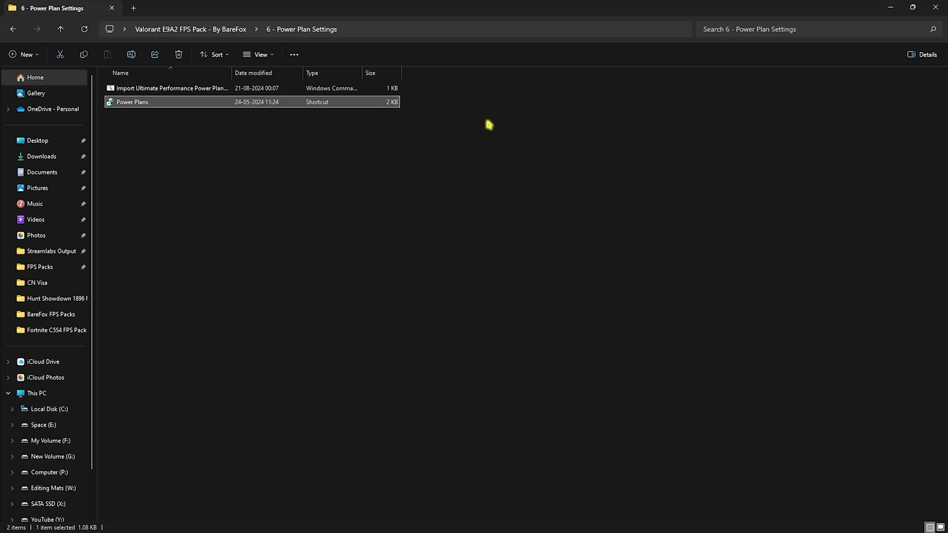